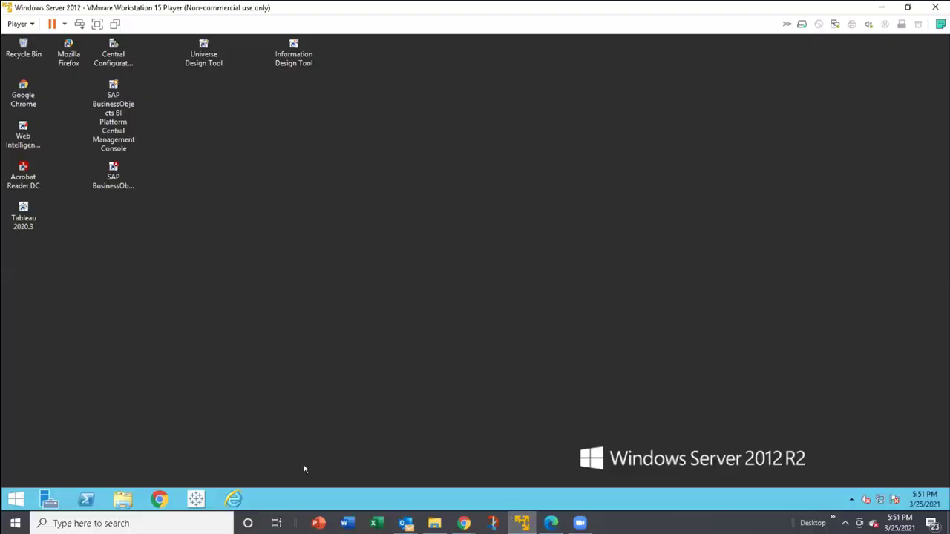
Open the BI launch pad at localhost:8080/BOE/BI in Internet Explorer and log on by entering the account password
click(233, 499)
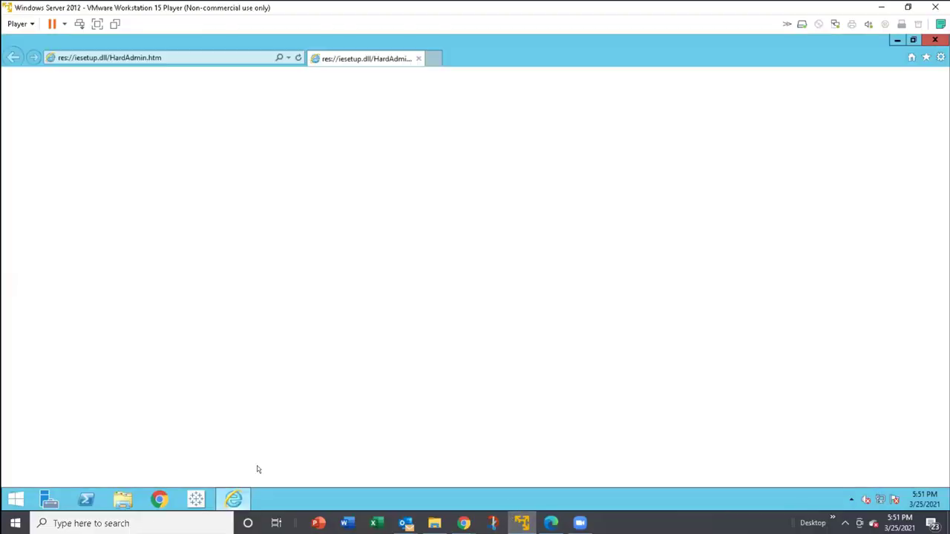
click(284, 57)
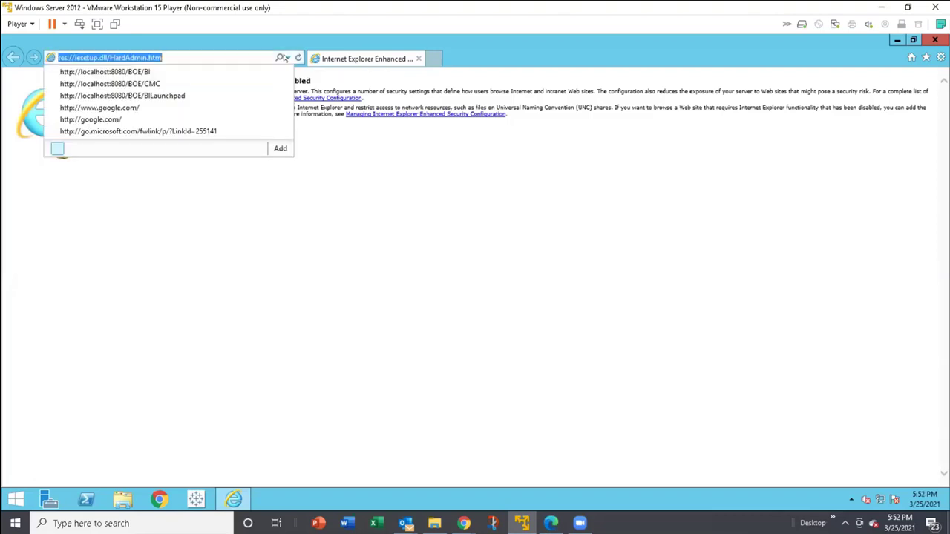
click(244, 69)
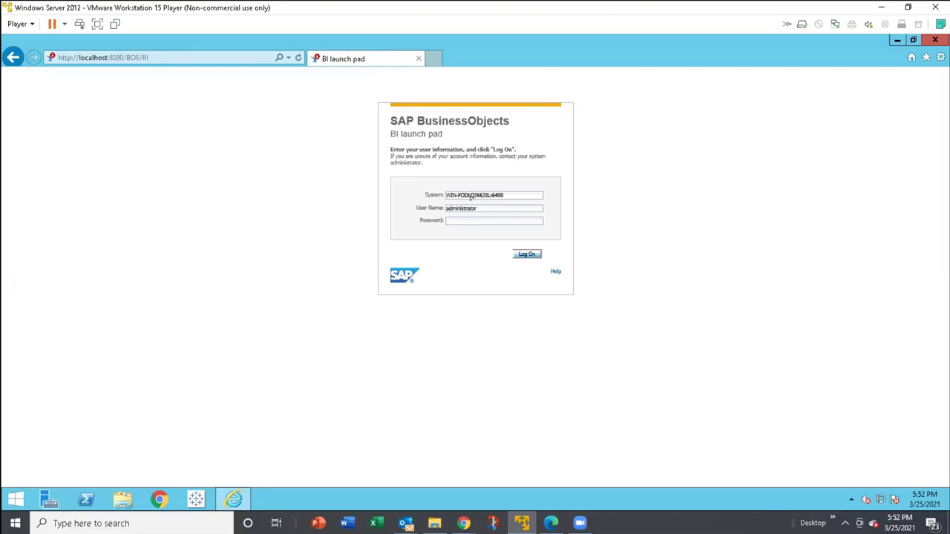
key(Tab)
key(ctrl+v)
key(Return)
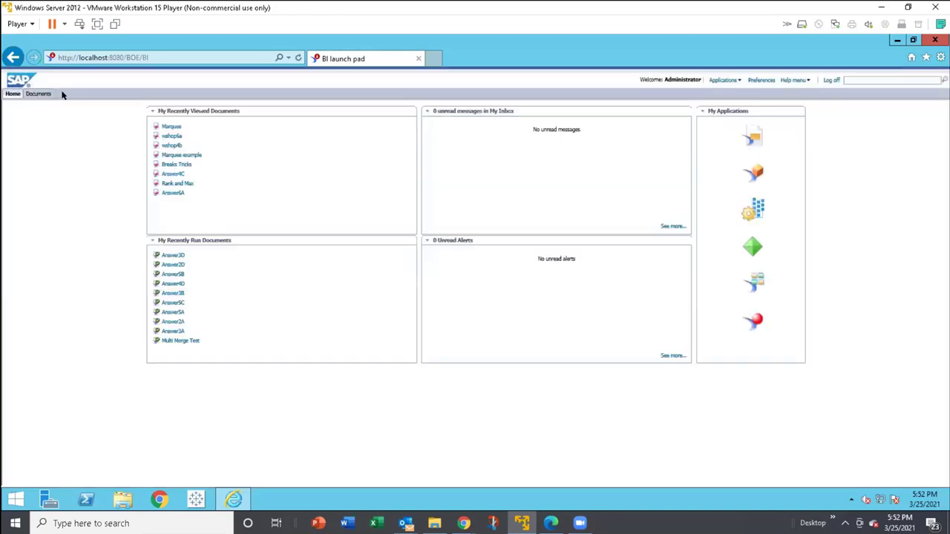
Open the "prompt west coast" document from the Webi Reporting folder for modification and bring up its query for editing
click(38, 94)
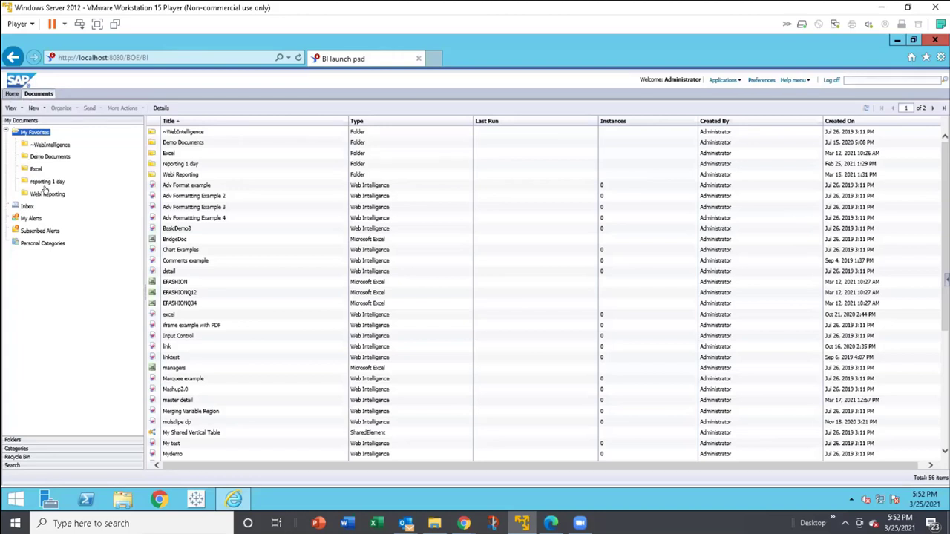
click(47, 192)
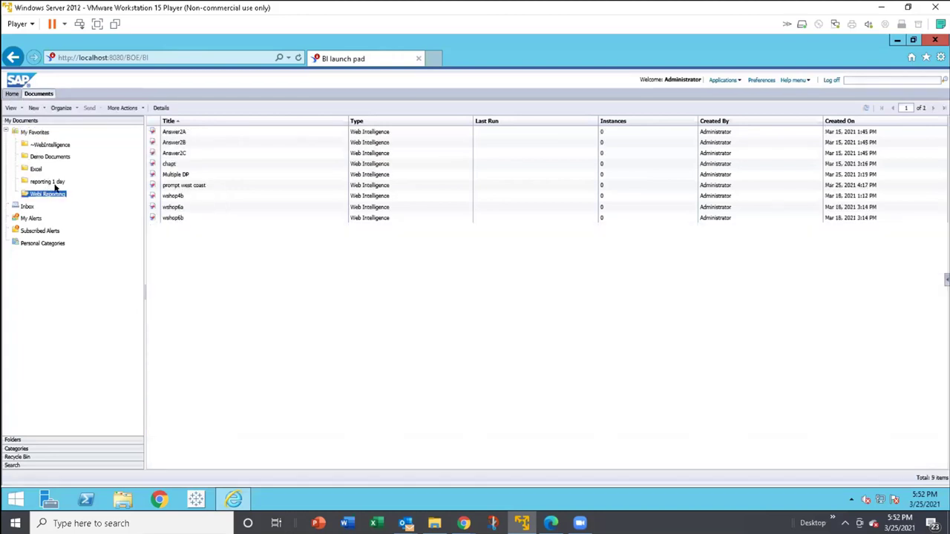
click(169, 185)
right_click(169, 184)
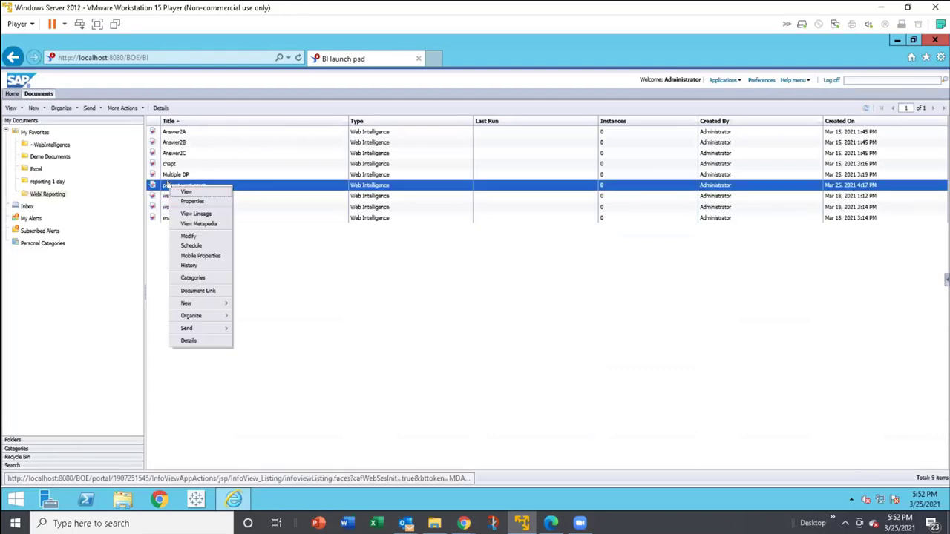
click(189, 235)
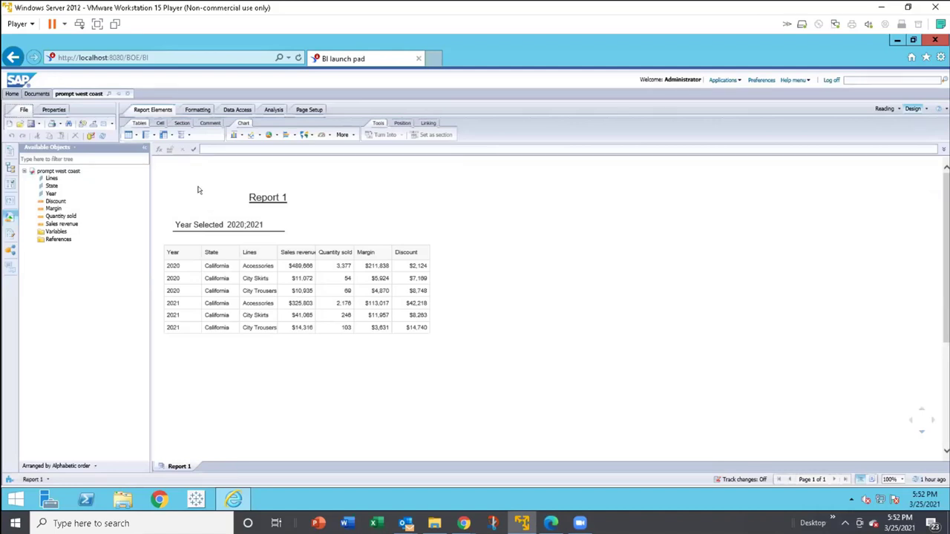
click(87, 129)
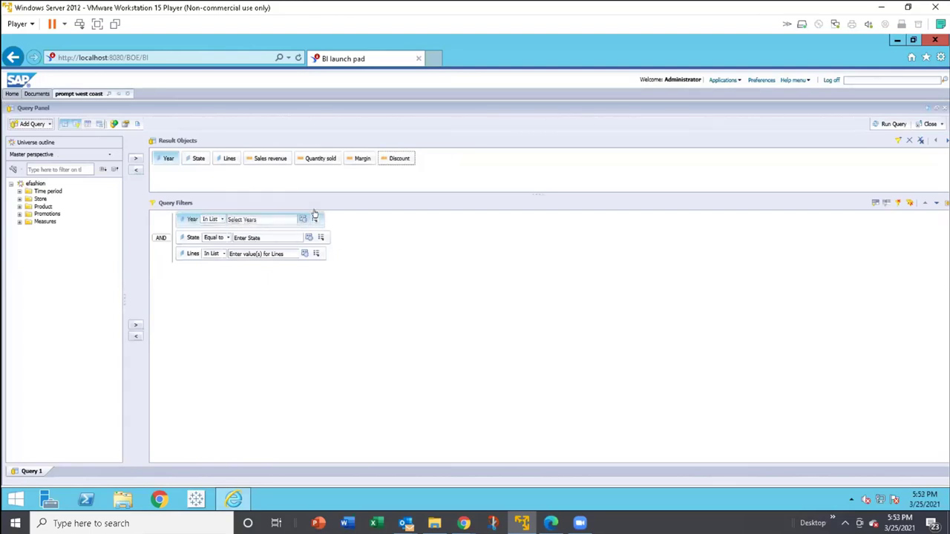
click(315, 222)
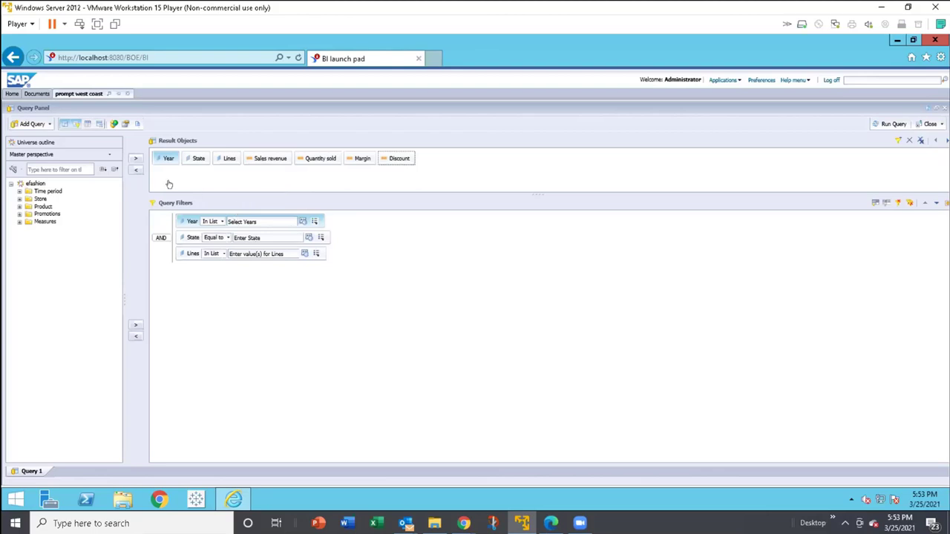
Run the query to examine the Select Years, Enter State and Lines prompts, and cancel without refreshing
click(890, 124)
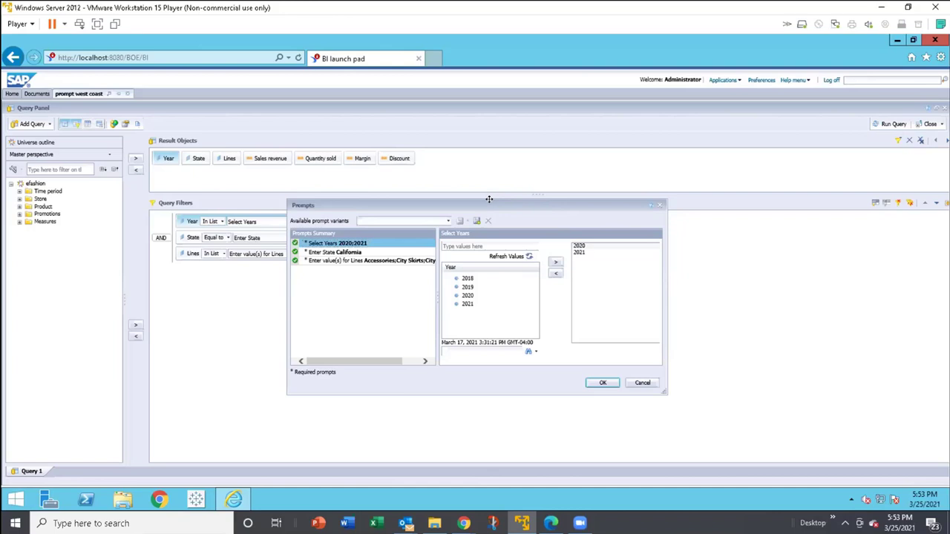
click(388, 252)
click(389, 260)
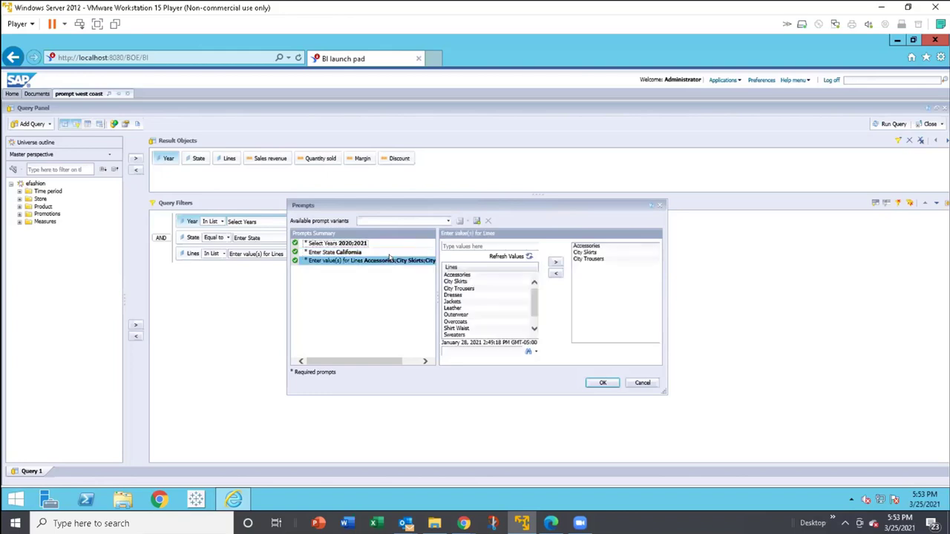
click(392, 245)
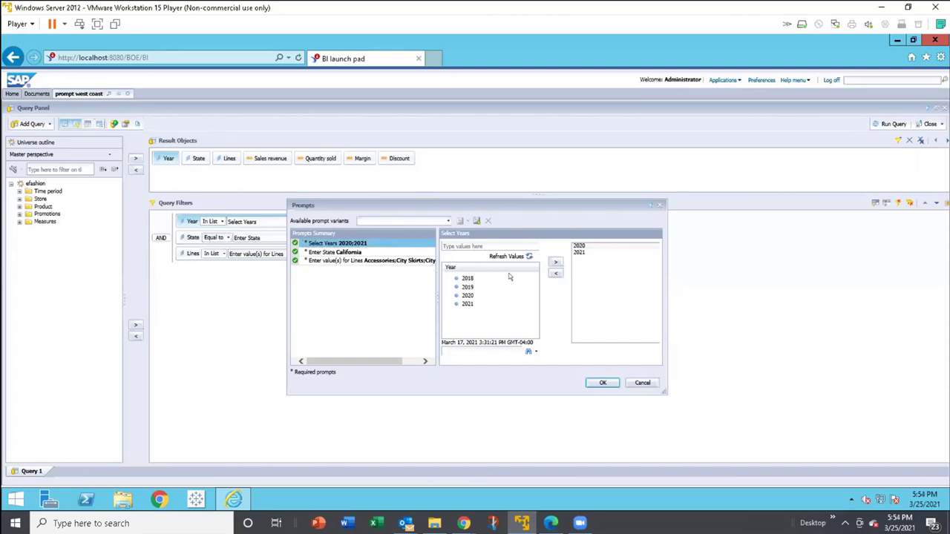
click(469, 245)
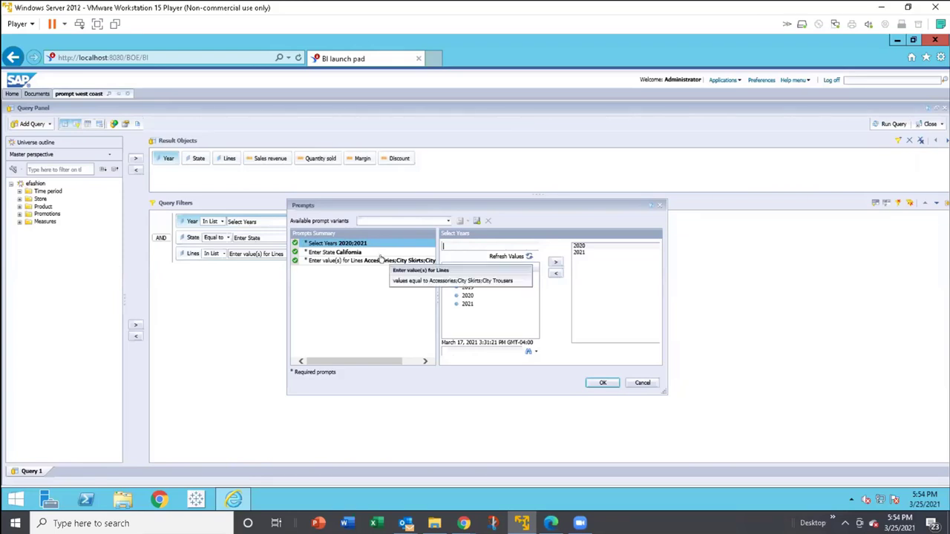
click(382, 260)
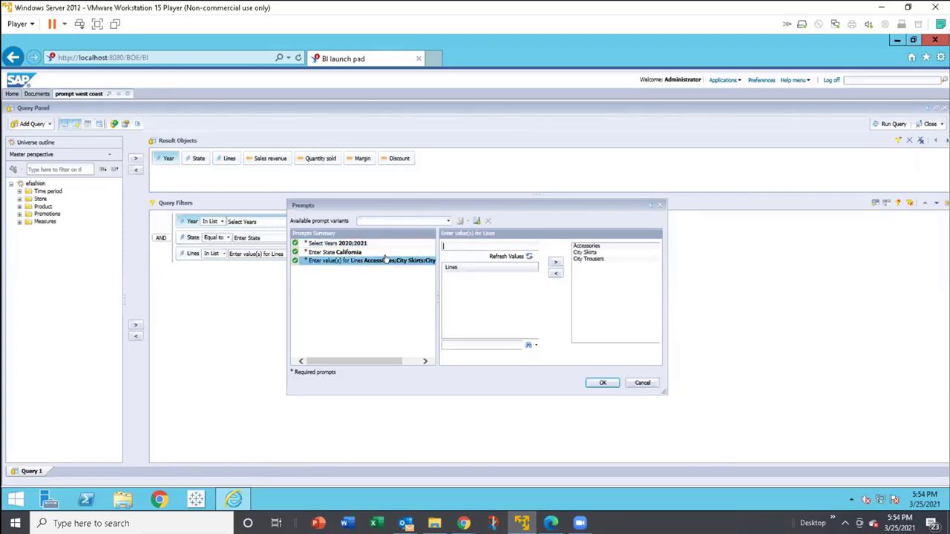
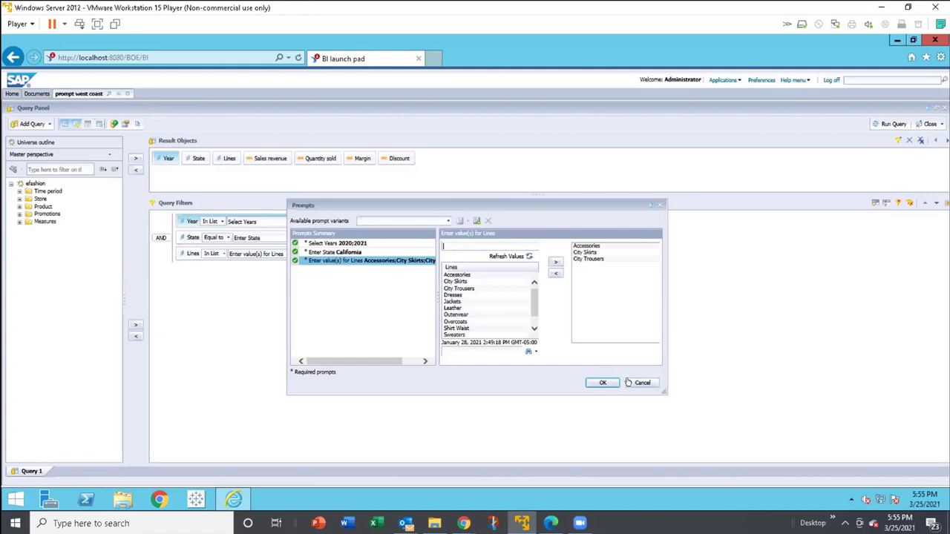
click(628, 382)
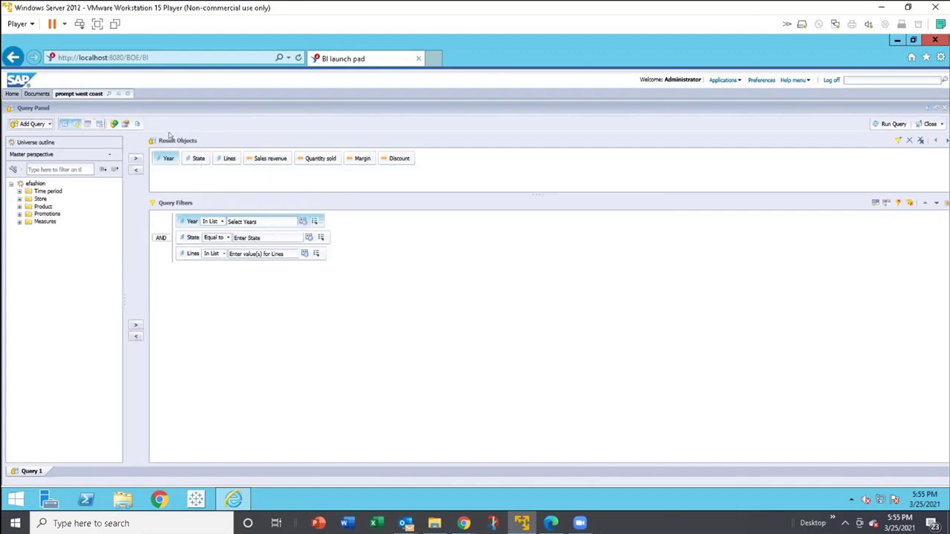
Review the prompt order in the query properties and the operand types available for the Year filter
click(125, 124)
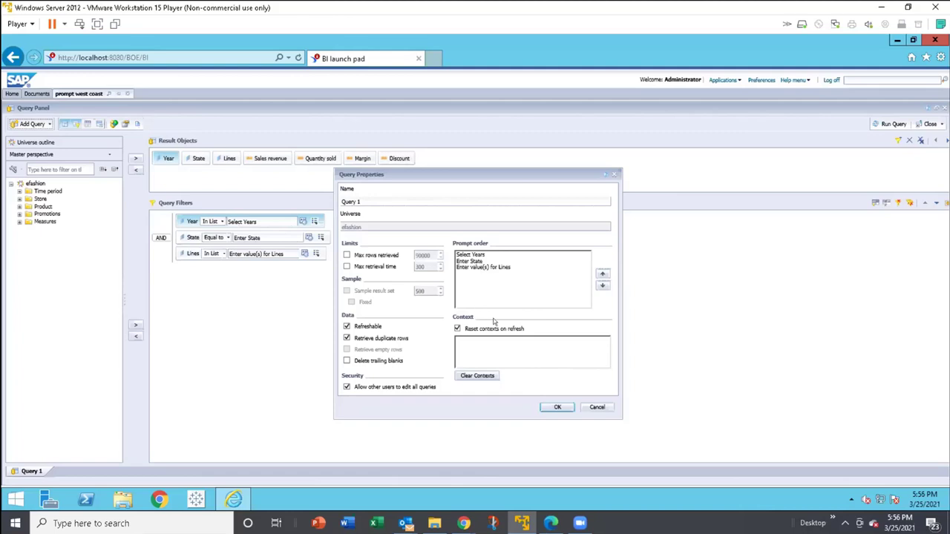
click(586, 405)
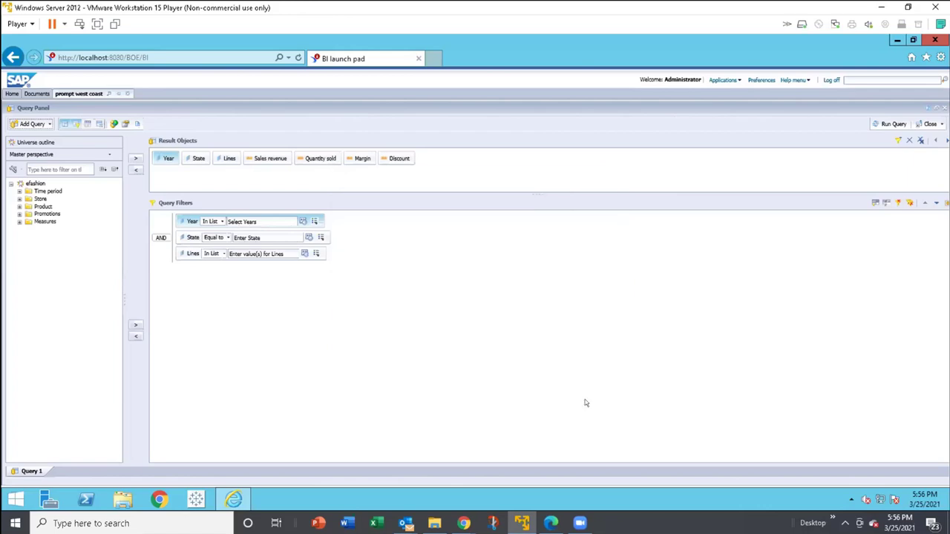
click(313, 220)
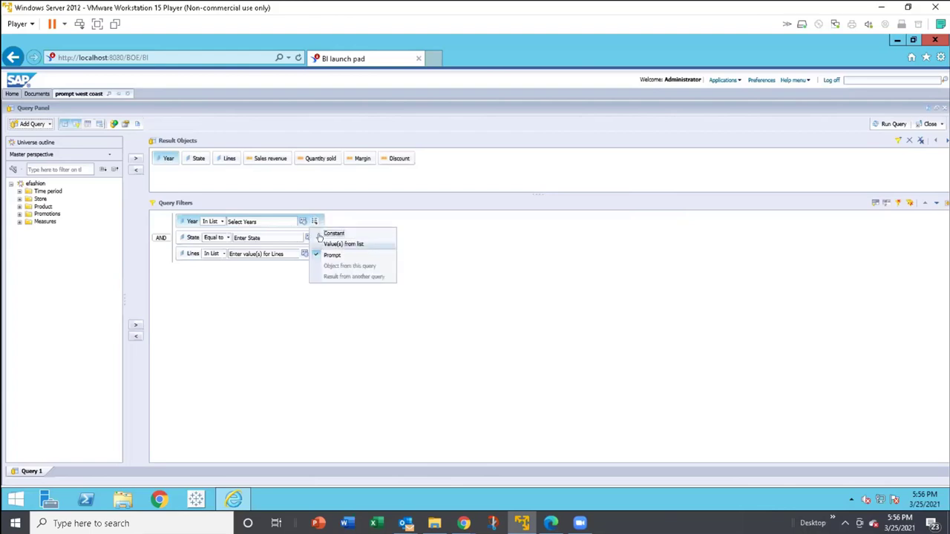
In the Select Years prompt's properties, turn off Keep last value(s) selected and turn on Select only from list
click(304, 221)
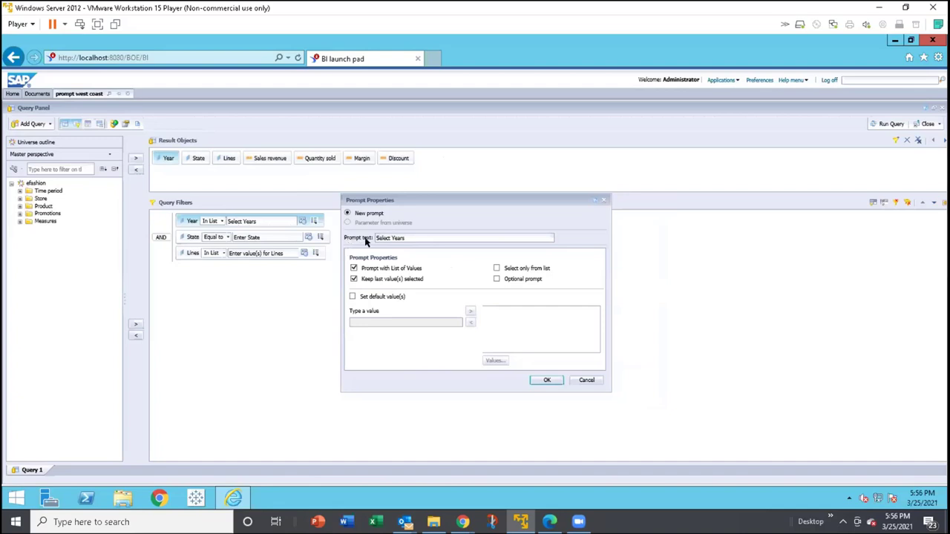
click(354, 268)
click(354, 268)
click(354, 268)
click(354, 279)
click(354, 278)
click(496, 269)
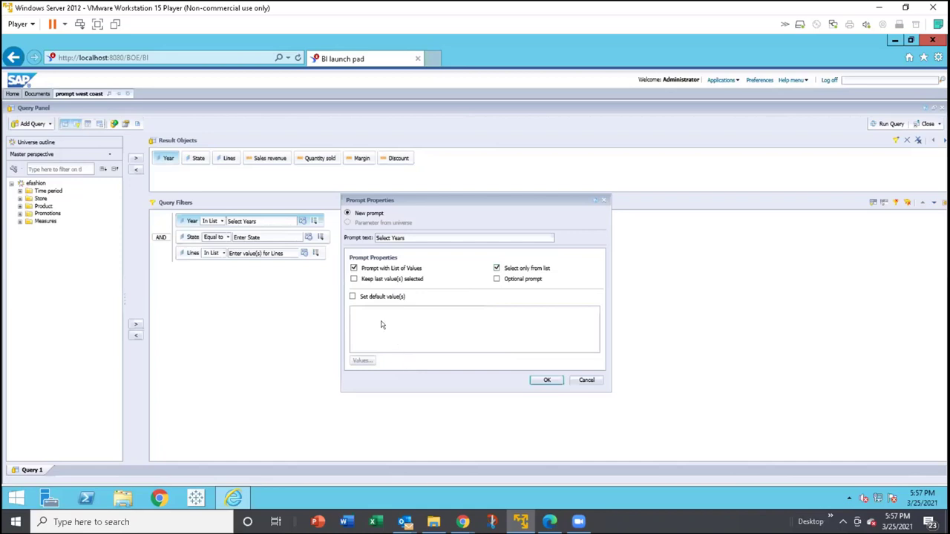
click(352, 296)
click(367, 359)
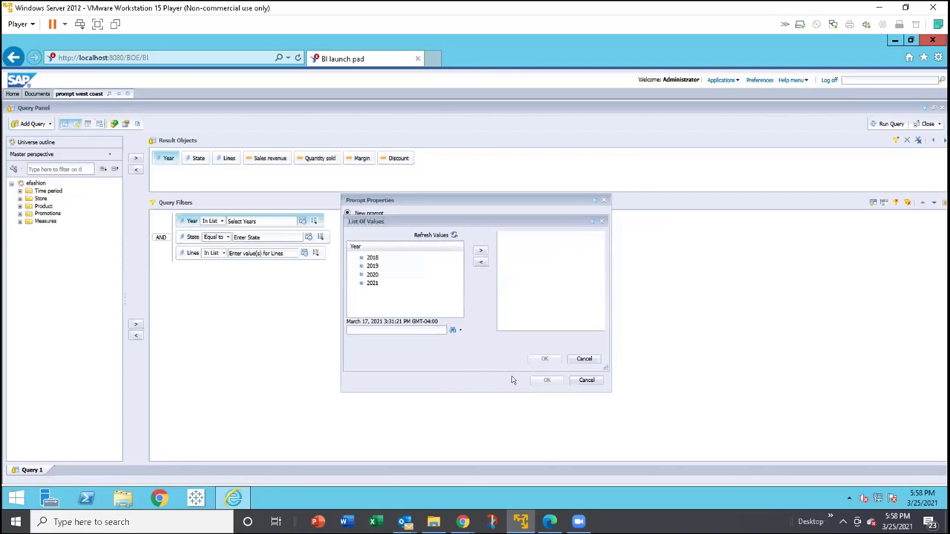
click(576, 360)
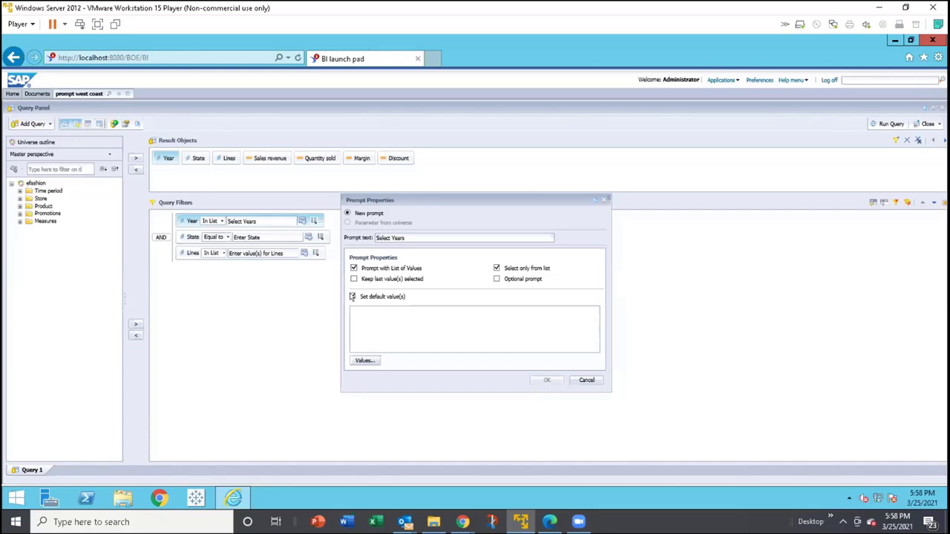
click(353, 296)
click(353, 296)
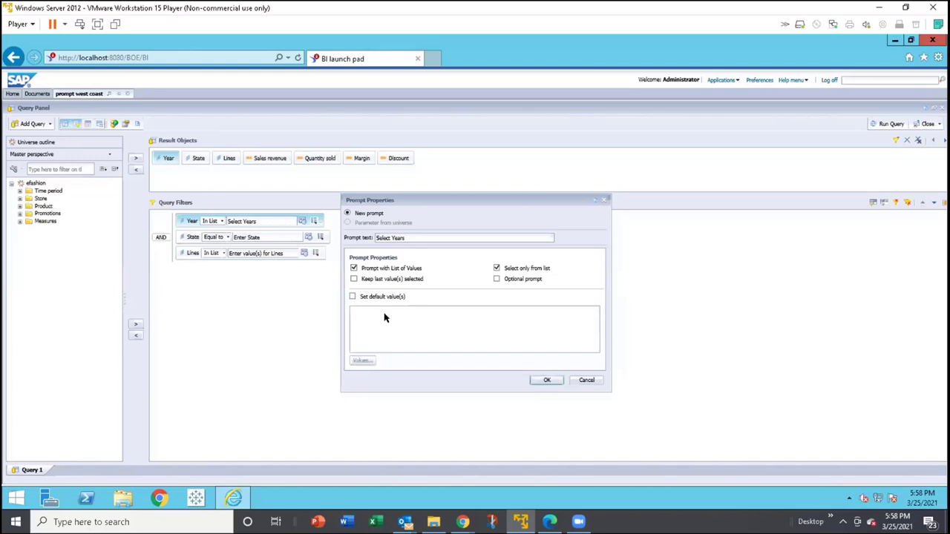
Apply the Select Years properties, and set the Enter State prompt to Select only from list with Keep last value(s) selected turned off
click(541, 377)
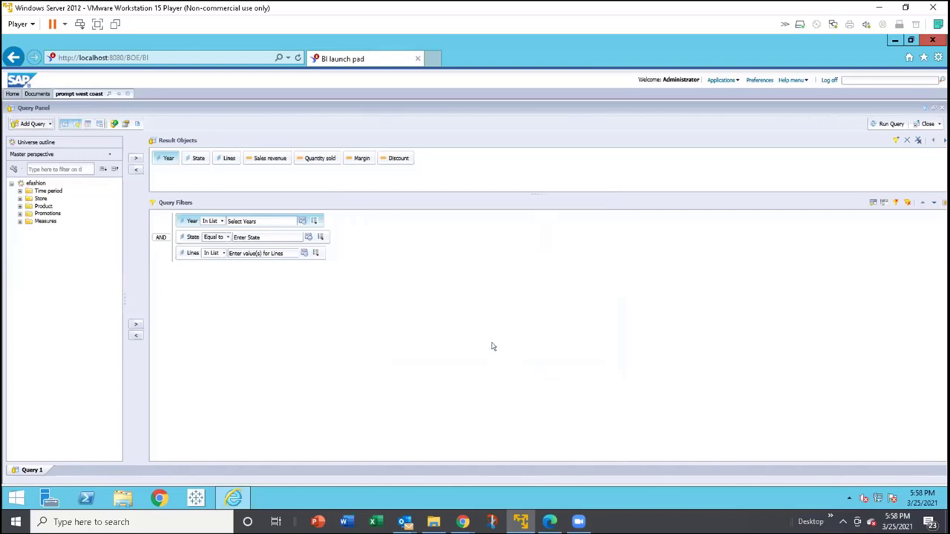
click(307, 236)
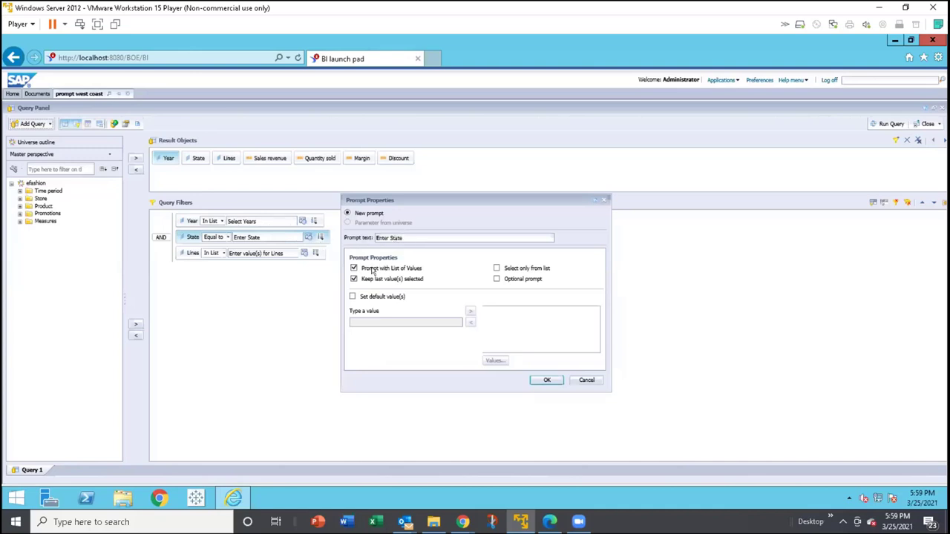
click(353, 278)
click(496, 268)
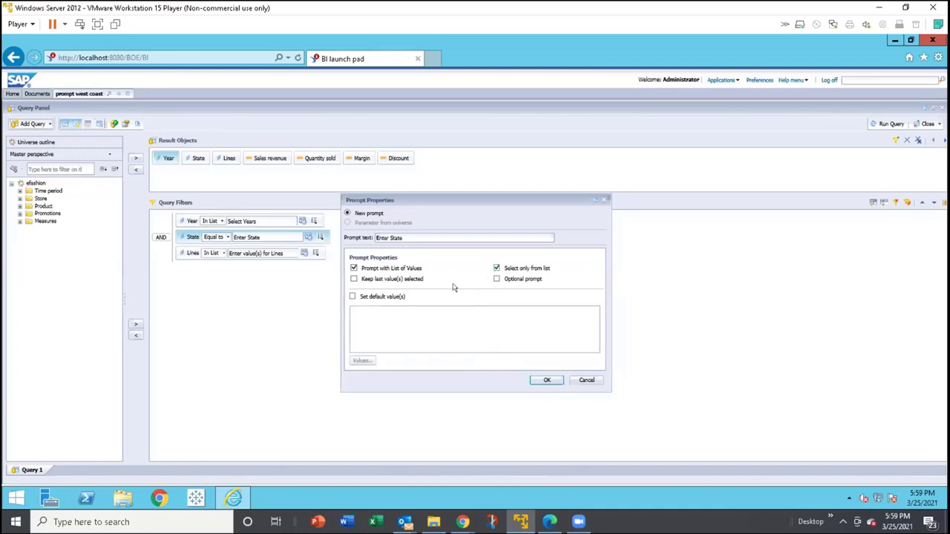
click(352, 296)
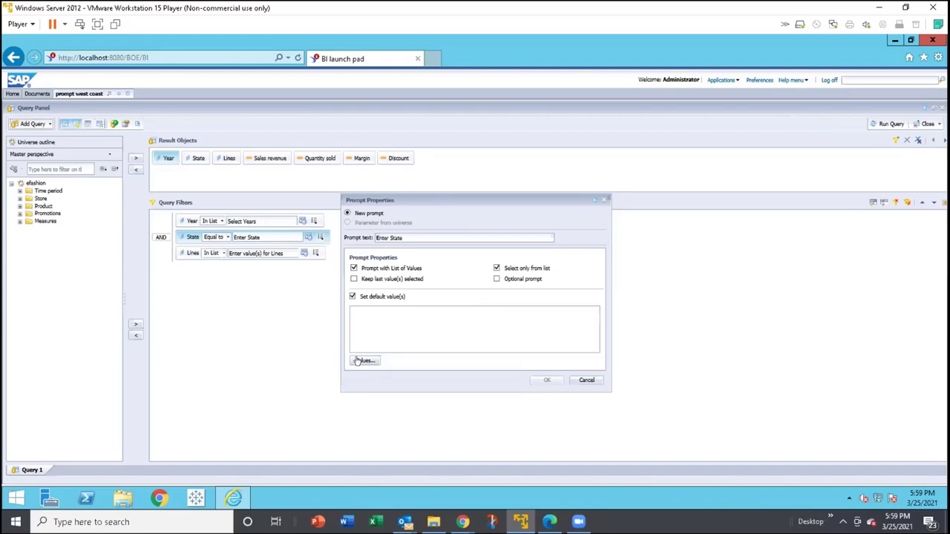
click(357, 361)
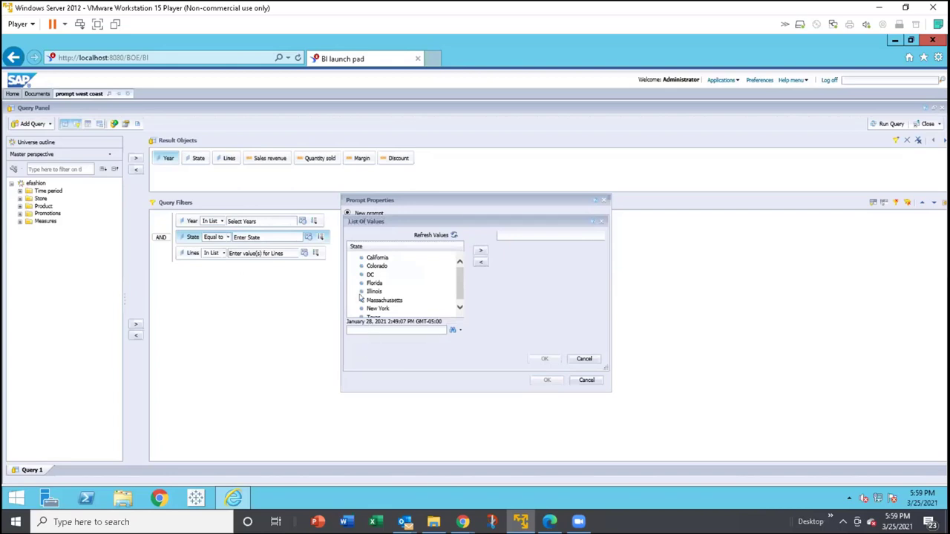
drag(368, 269, 368, 266)
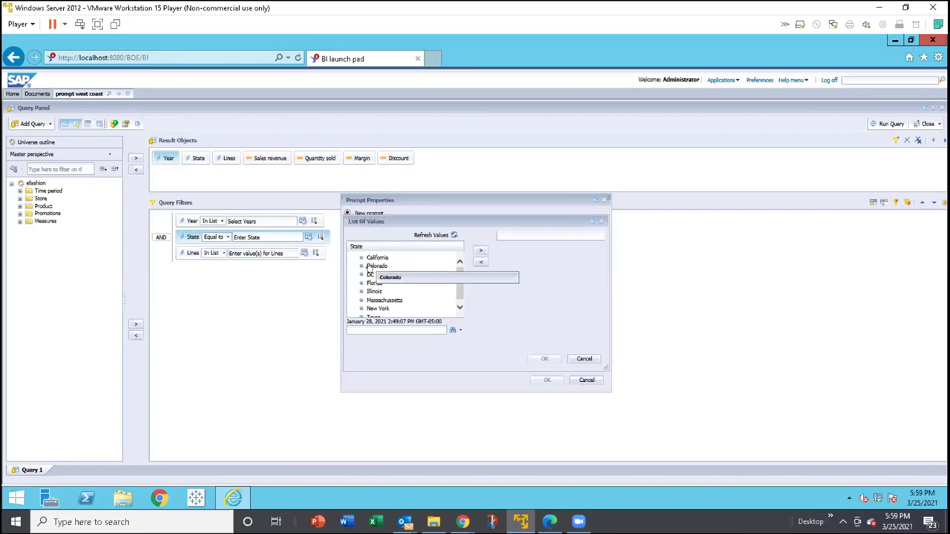
click(369, 266)
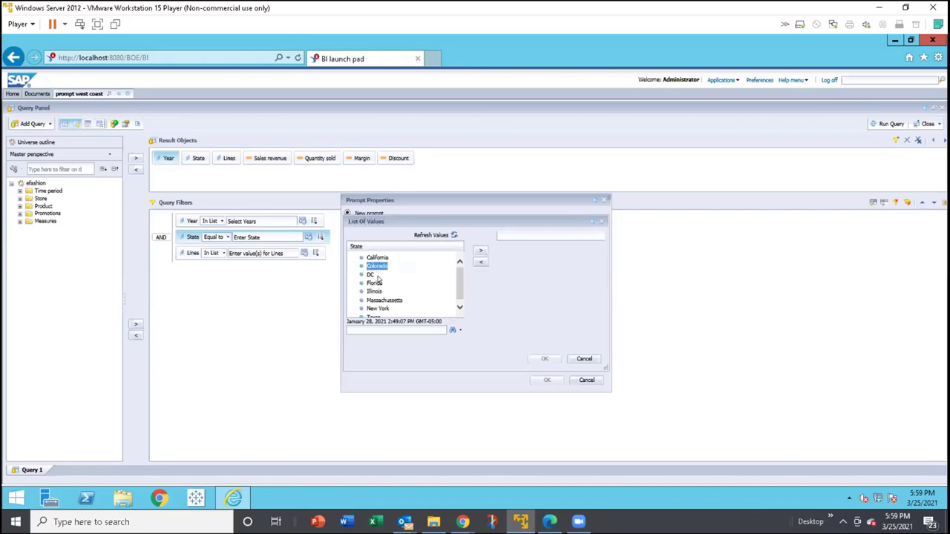
click(576, 359)
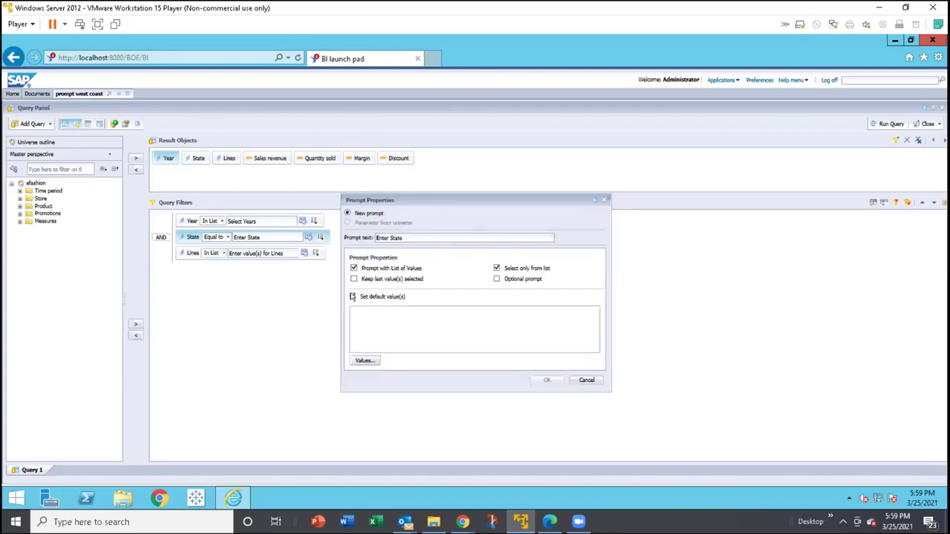
click(352, 296)
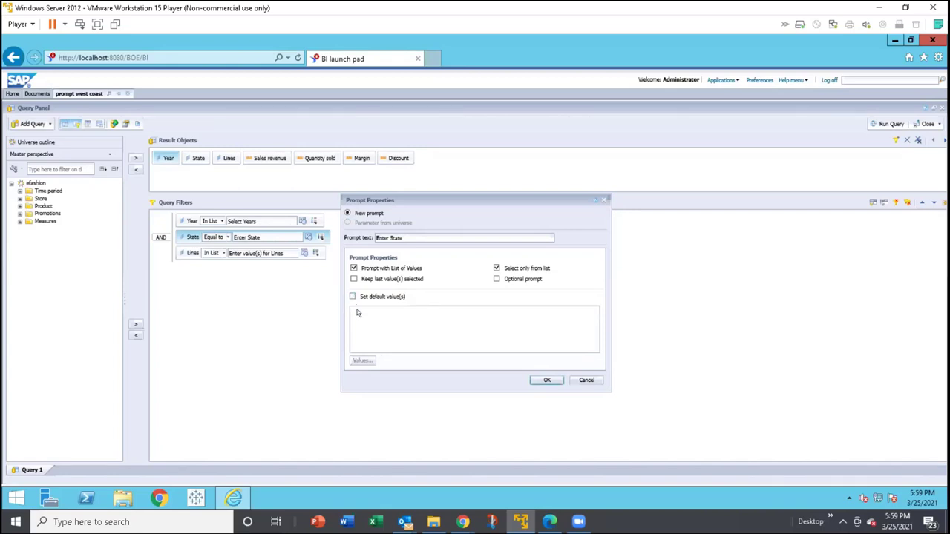
Apply the Enter State prompt's property changes
click(544, 380)
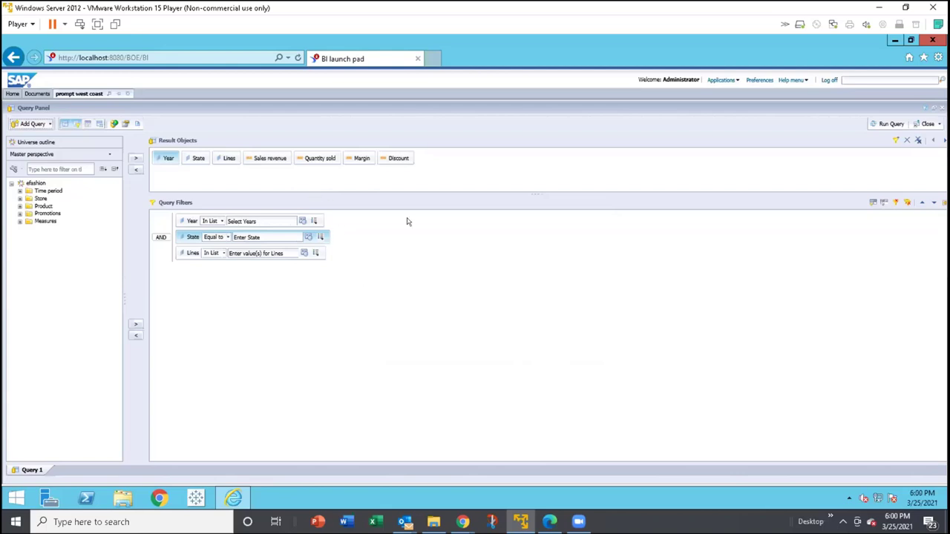
Turn off Keep last value(s) selected and turn on Select only from list in the Lines filter's prompt properties
click(891, 124)
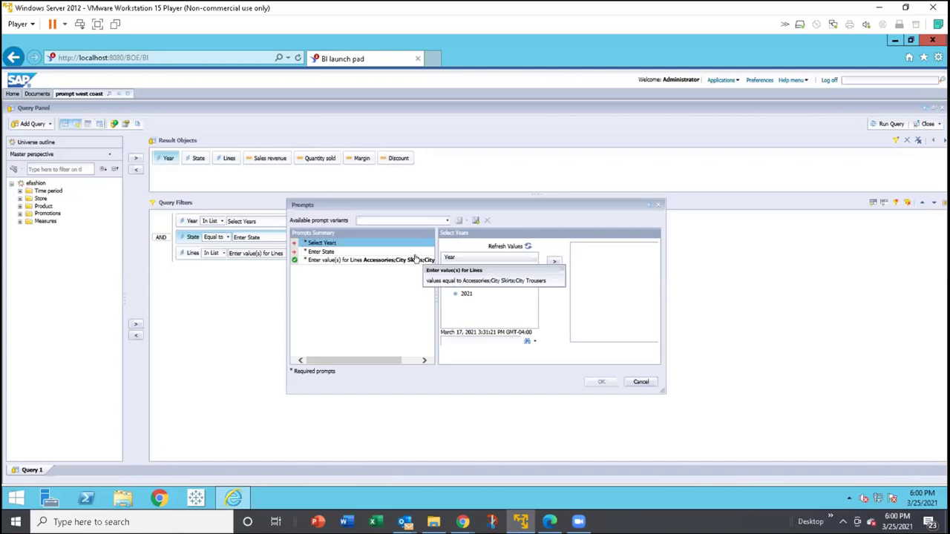
click(639, 381)
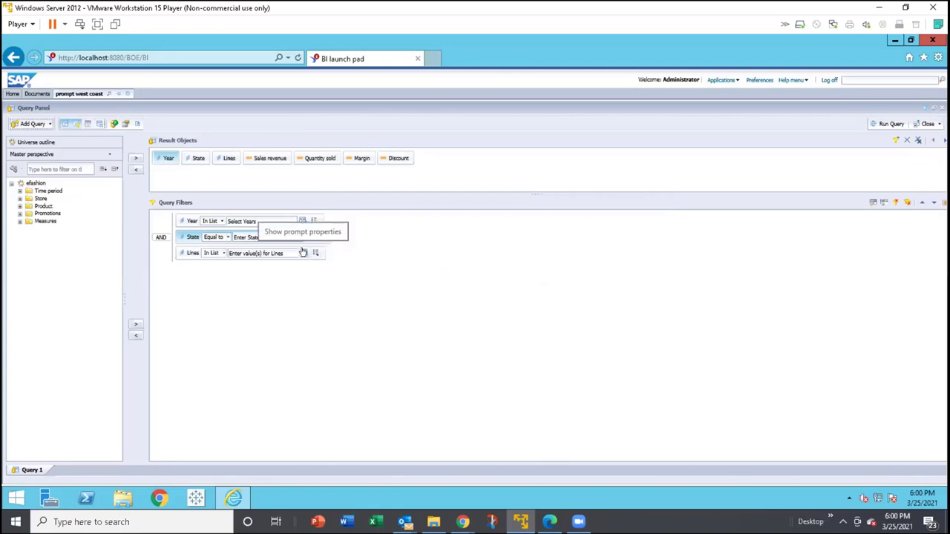
click(303, 252)
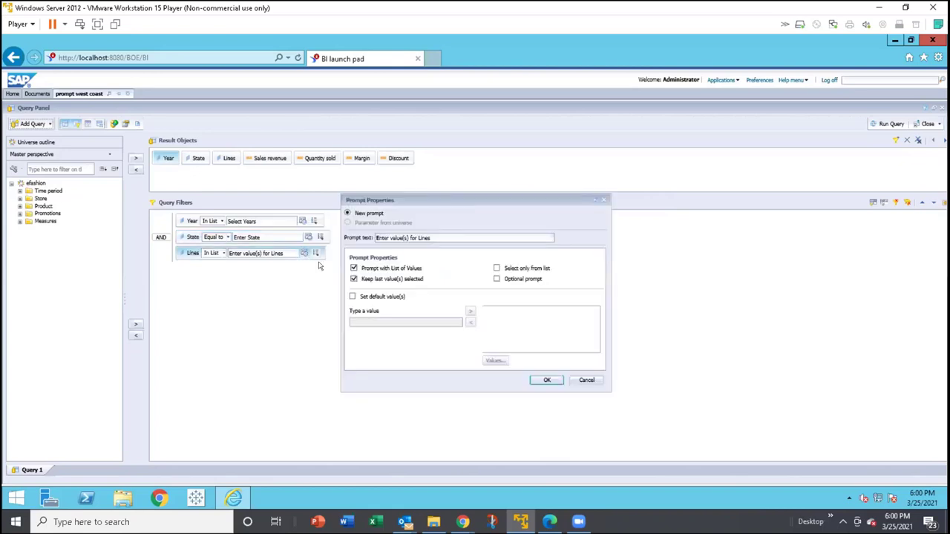
click(353, 278)
click(496, 268)
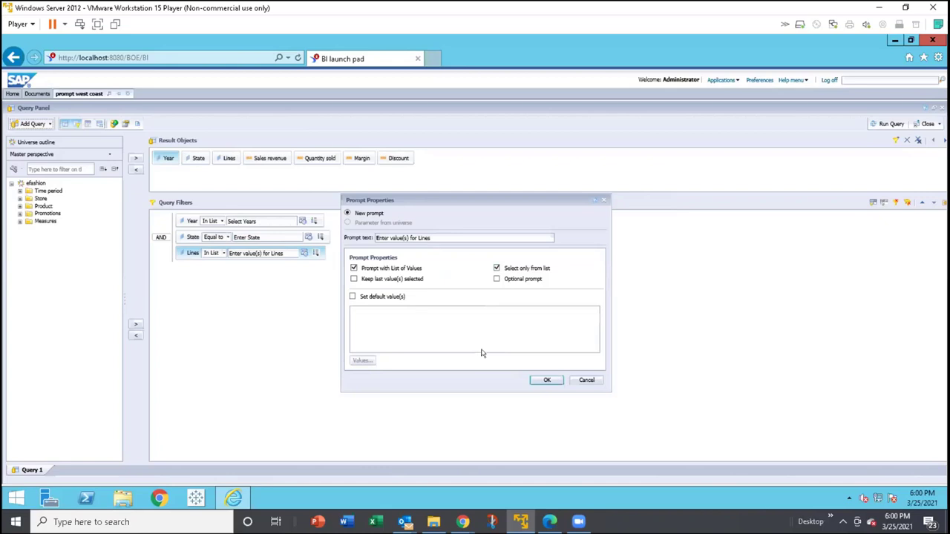
click(547, 380)
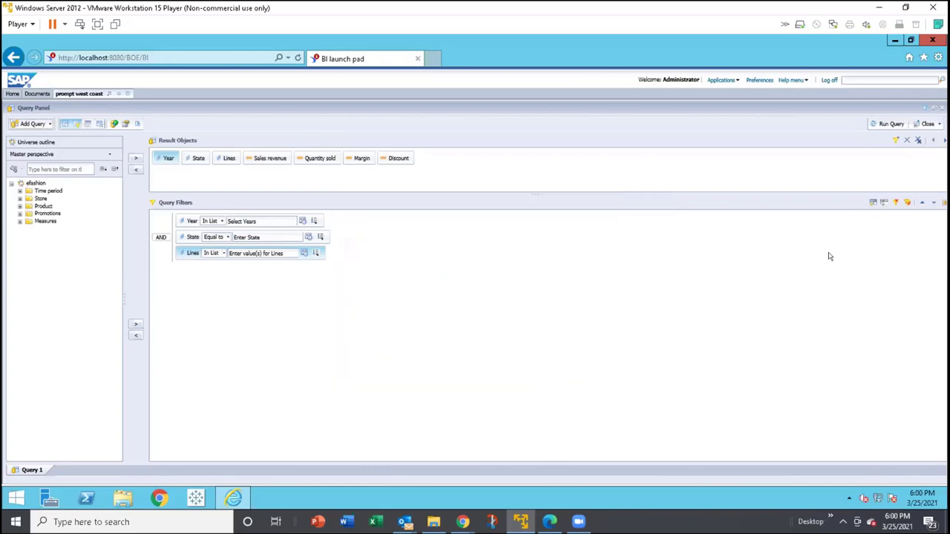
Run the query and answer the Select Years prompt with 2020 and 2021 and the Enter State prompt with Colorado
click(888, 123)
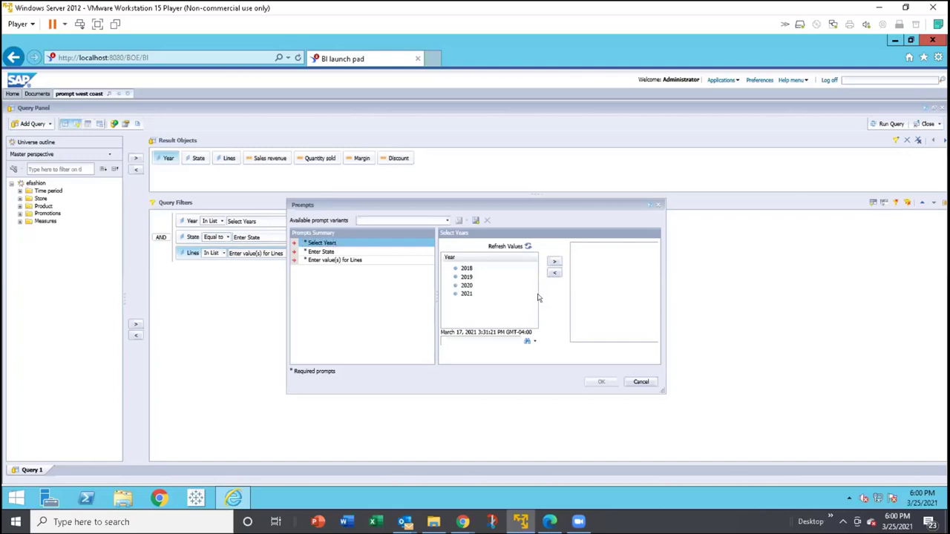
click(466, 286)
ctrl+click(466, 293)
click(550, 261)
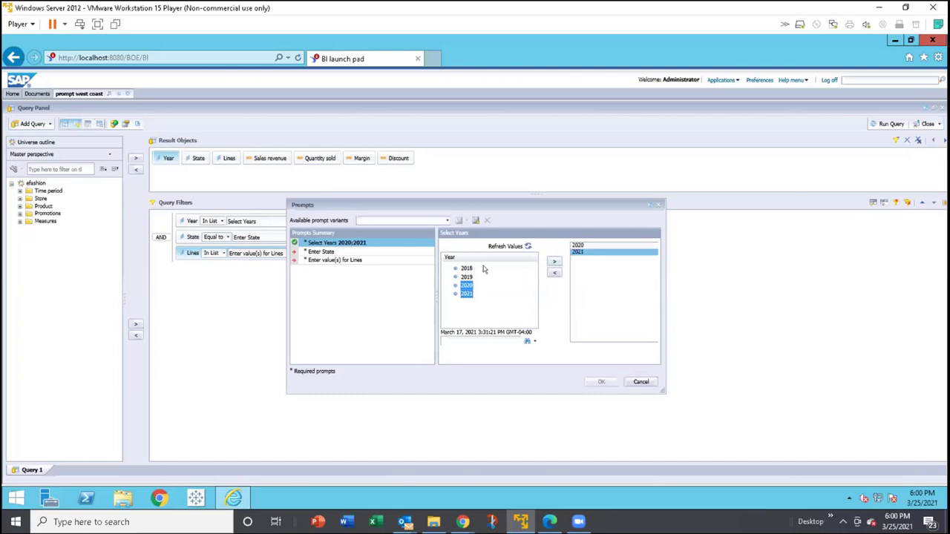
click(407, 252)
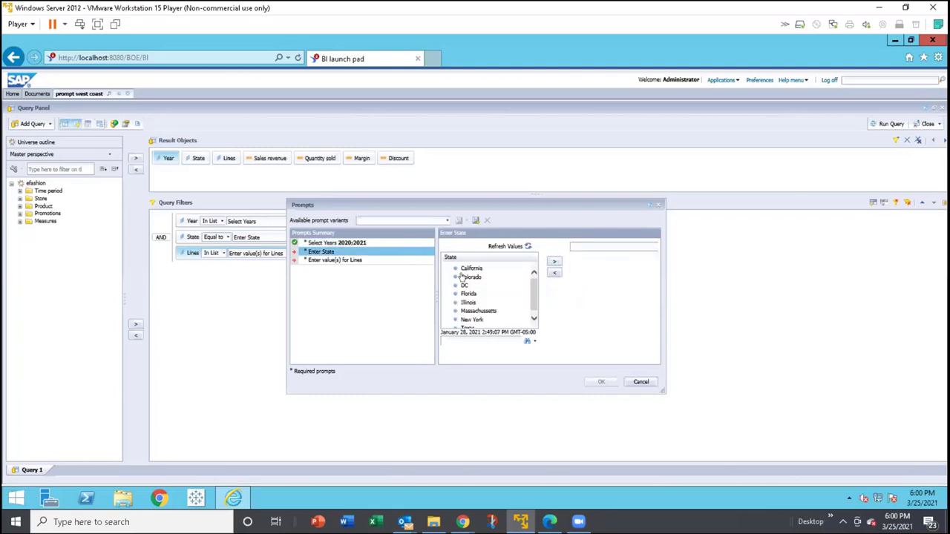
click(470, 277)
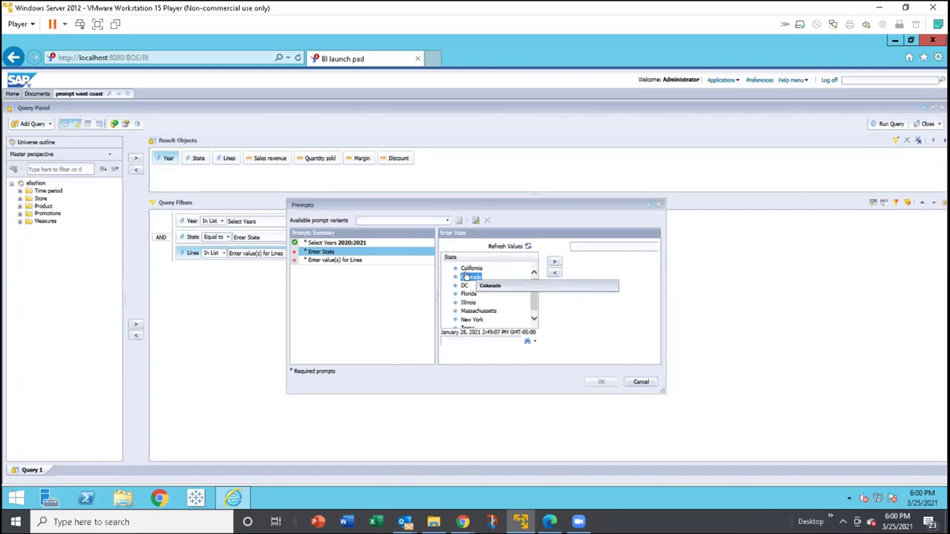
double_click(466, 277)
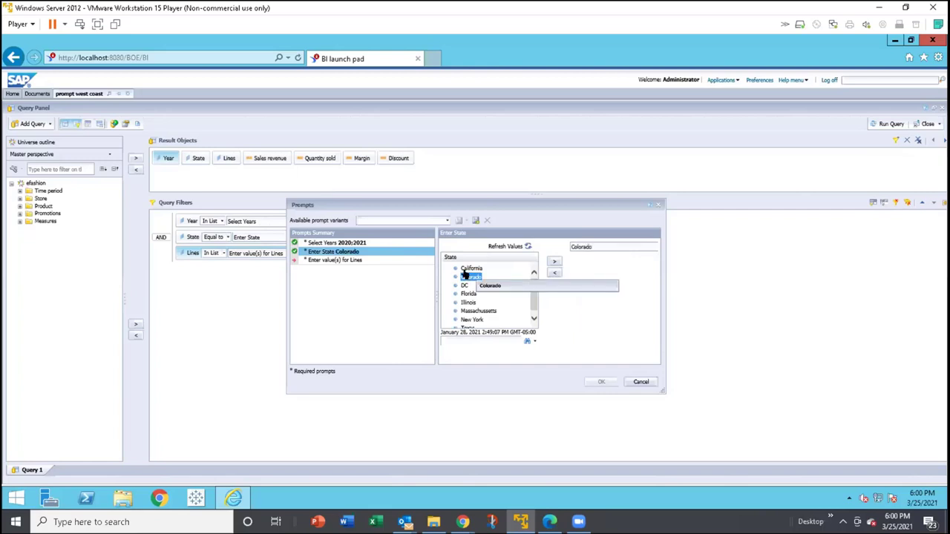
Choose City Skirts, City Trousers and Dresses for the Lines prompt, and submit the prompts to refresh the report
click(420, 260)
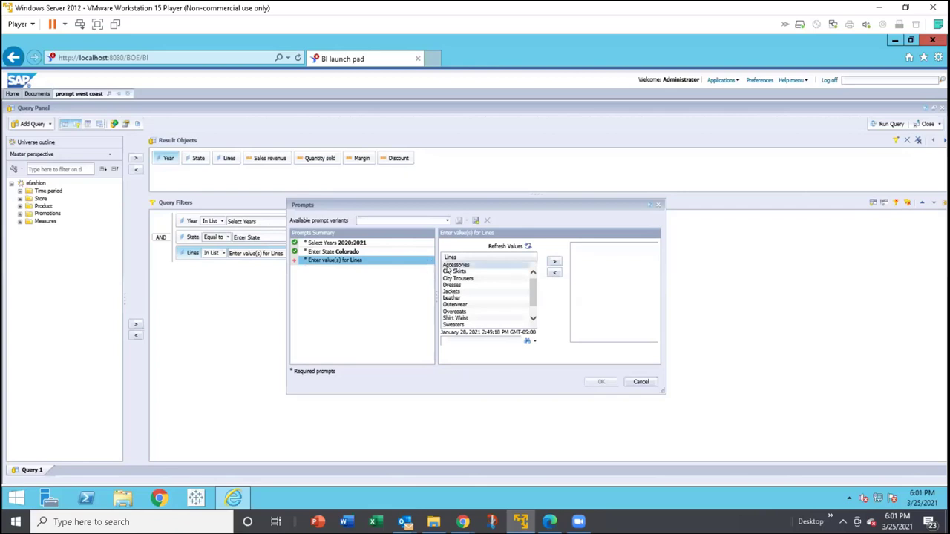
double_click(451, 272)
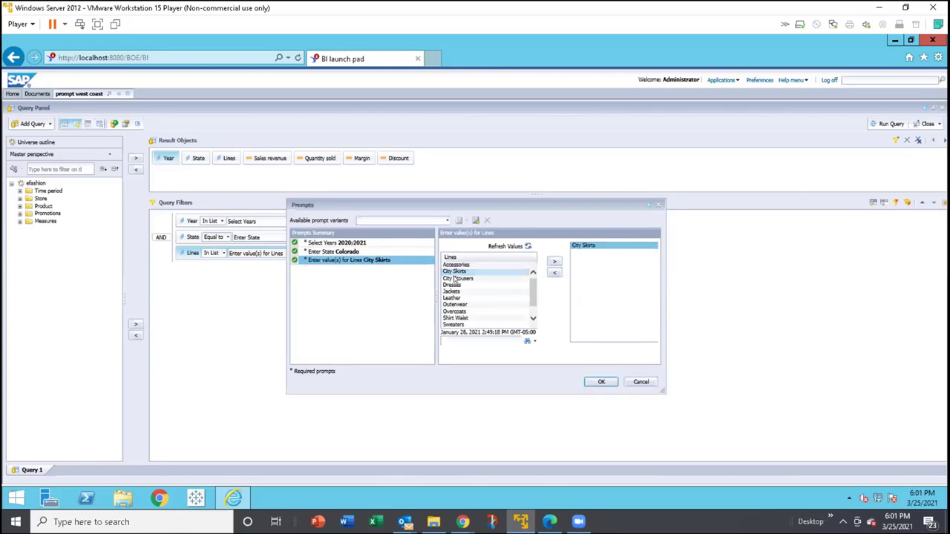
double_click(452, 282)
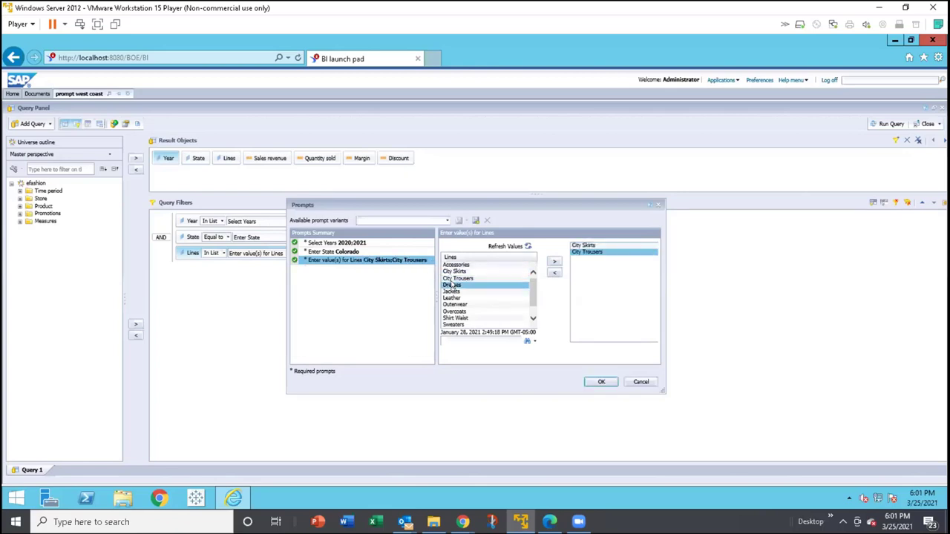
double_click(451, 285)
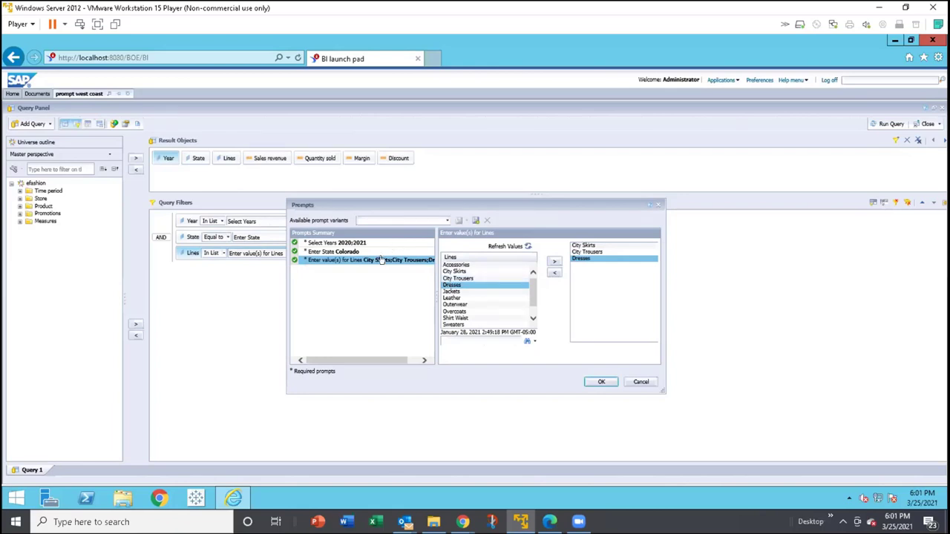
click(600, 382)
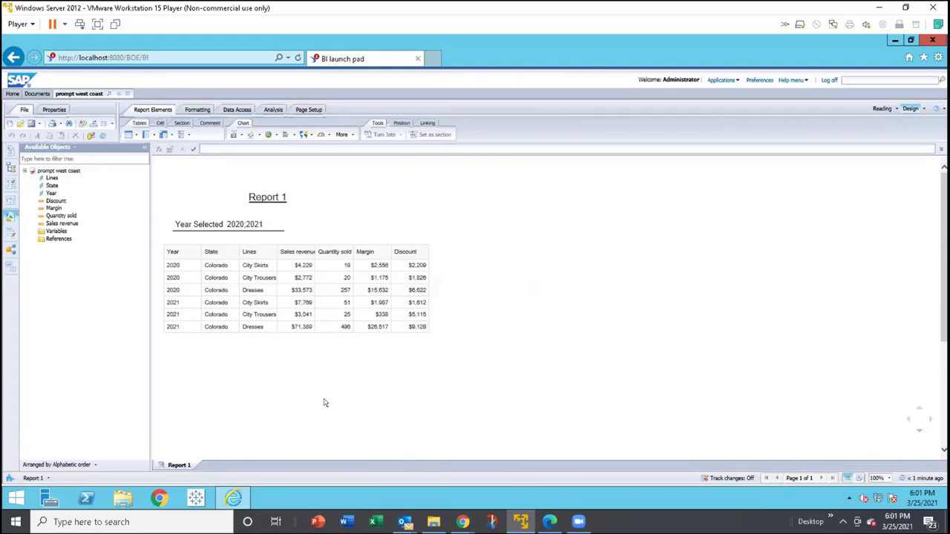
Examine the formula of the Year Selected cell above the report table in the Formula Editor
click(237, 223)
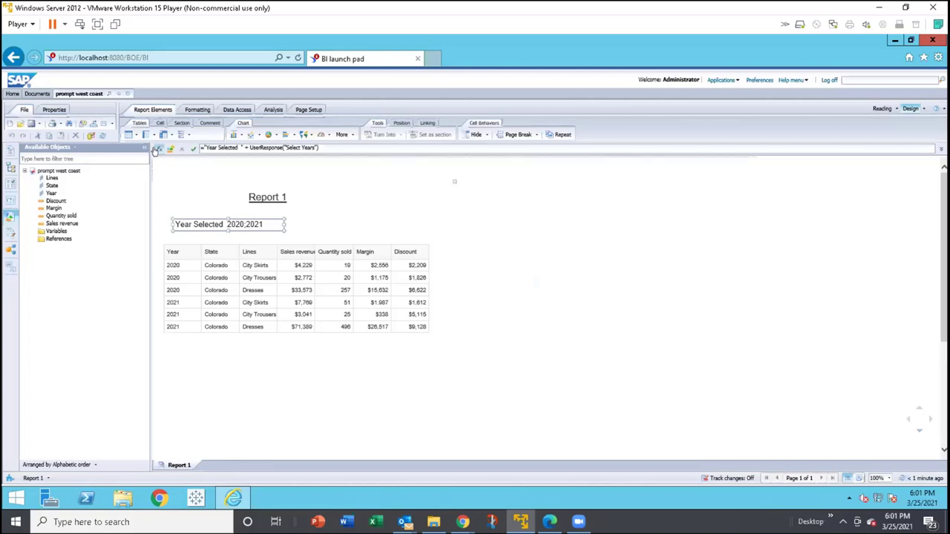
click(157, 149)
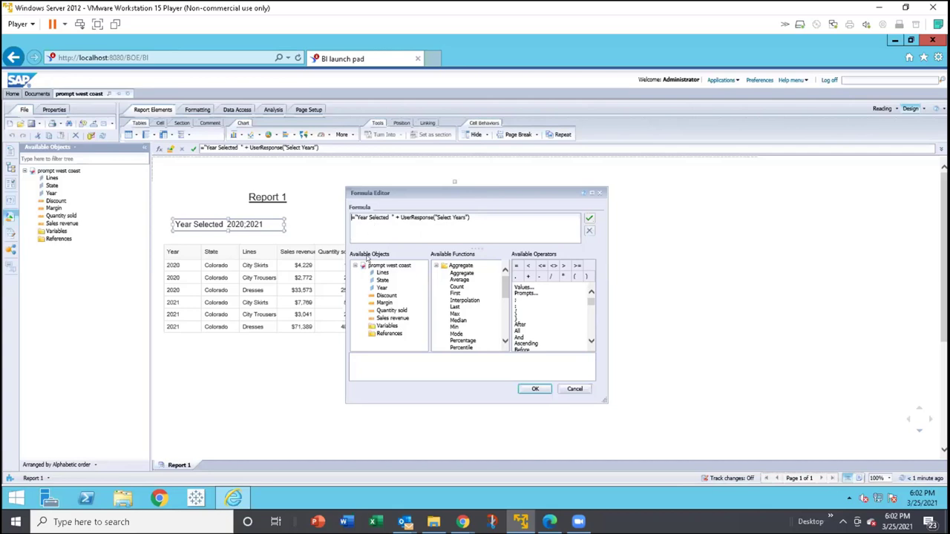
click(533, 388)
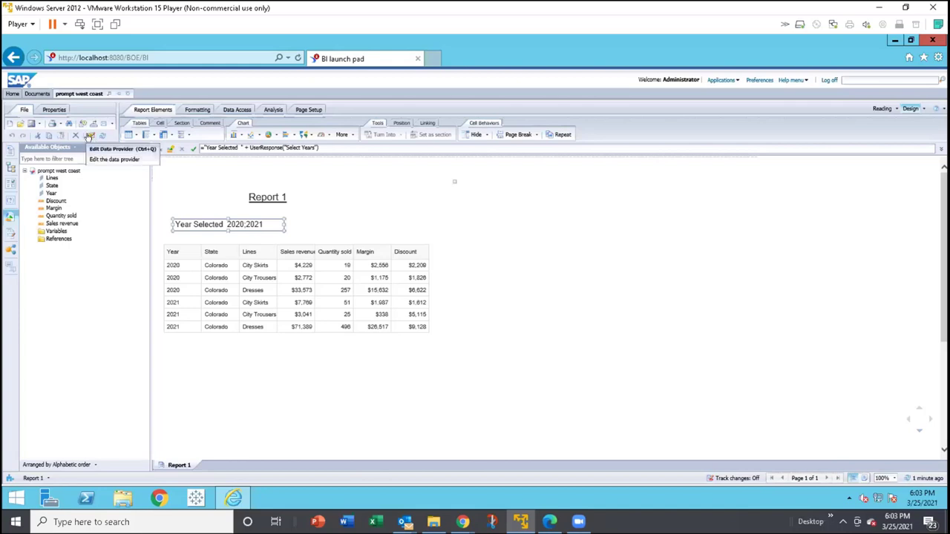
Reopen the query for editing and make the Select Years prompt optional
click(88, 137)
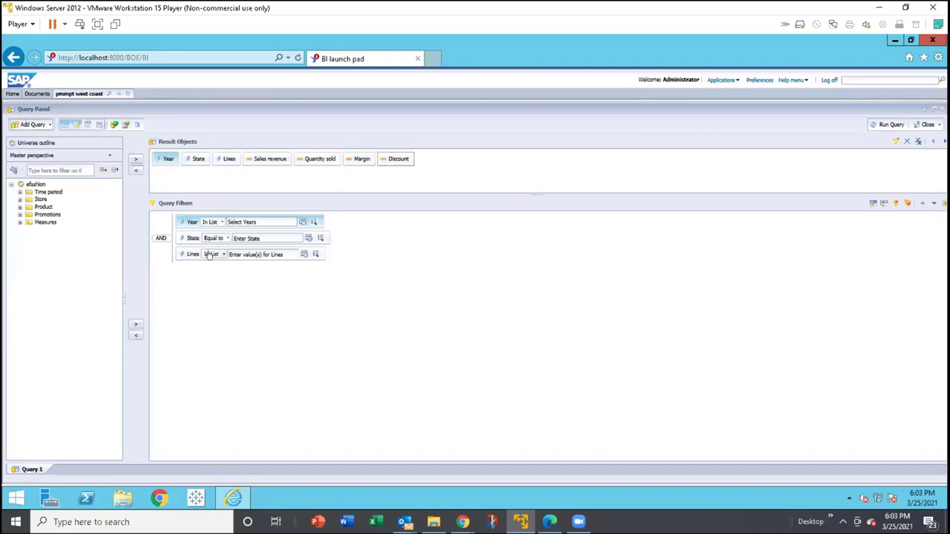
click(297, 223)
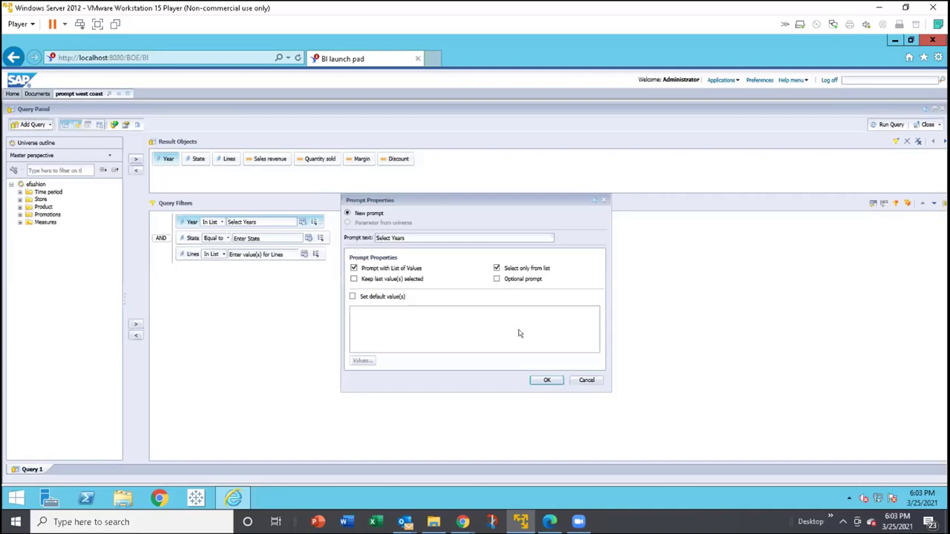
click(497, 280)
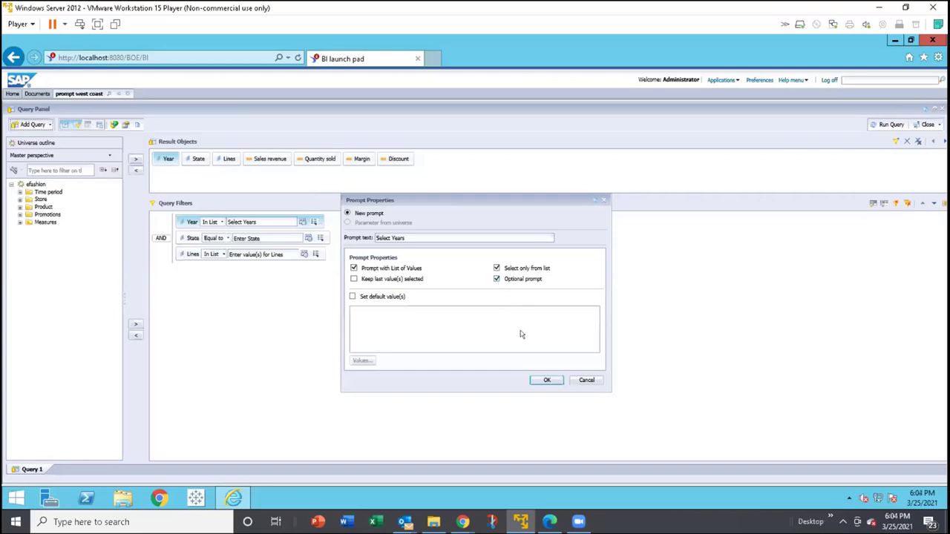
click(539, 378)
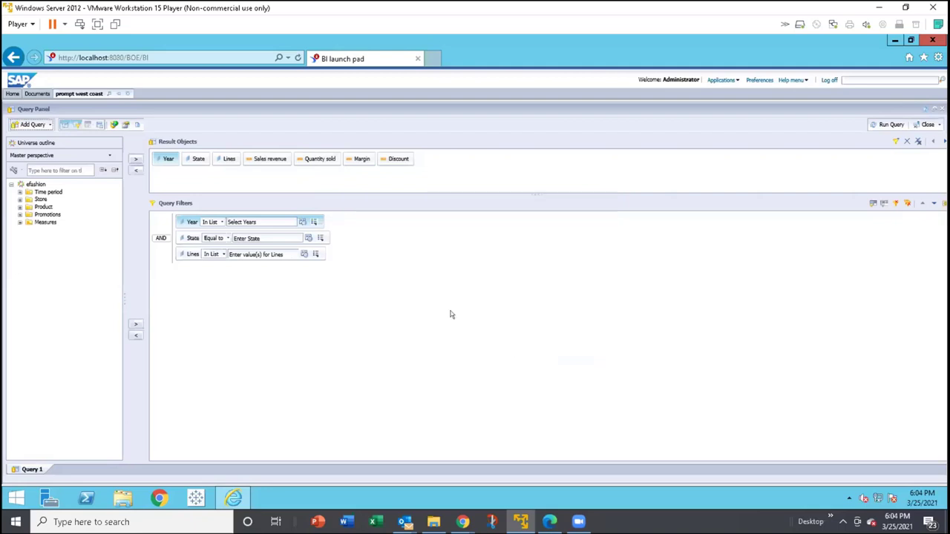
Make the Lines filter's prompt optional
click(304, 255)
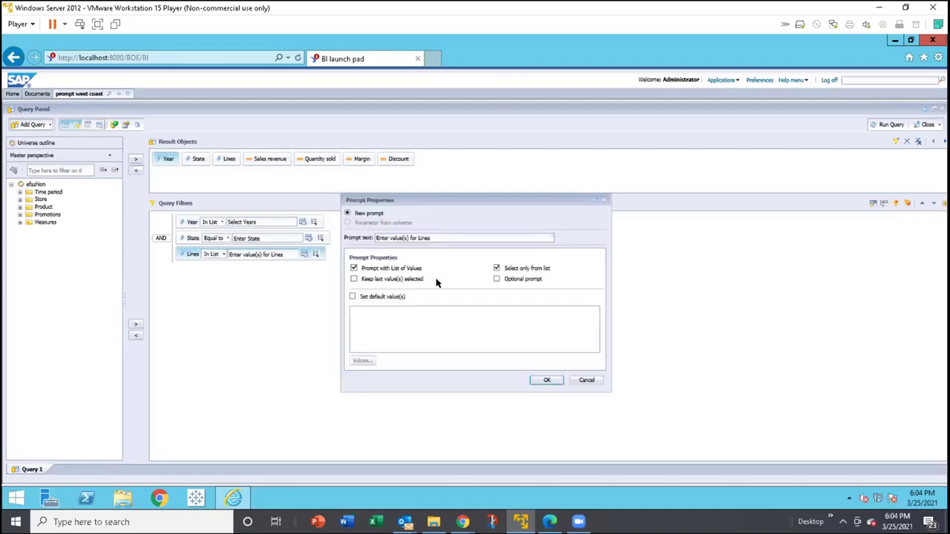
click(495, 279)
click(544, 380)
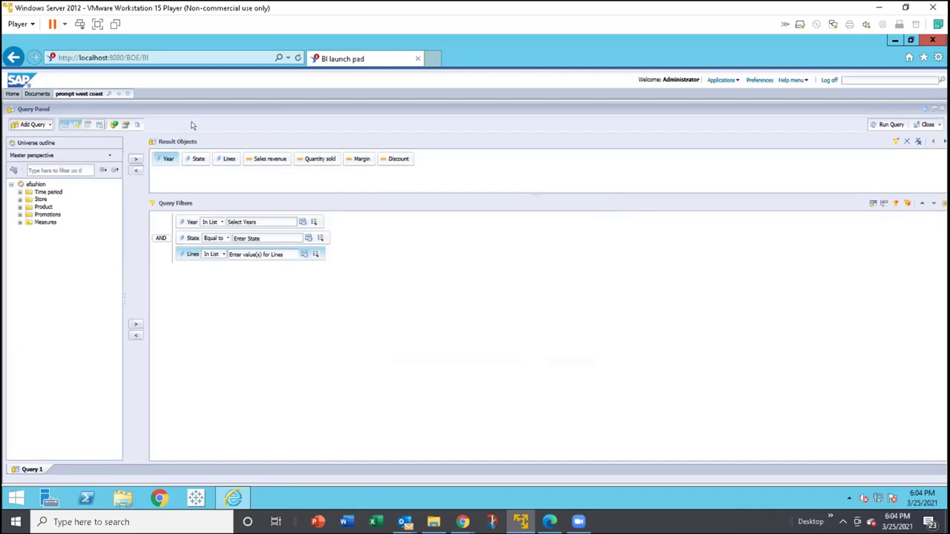
Run the query to review required and optional prompts, refresh the Select Years and Lines value lists, and cancel without answering
click(889, 124)
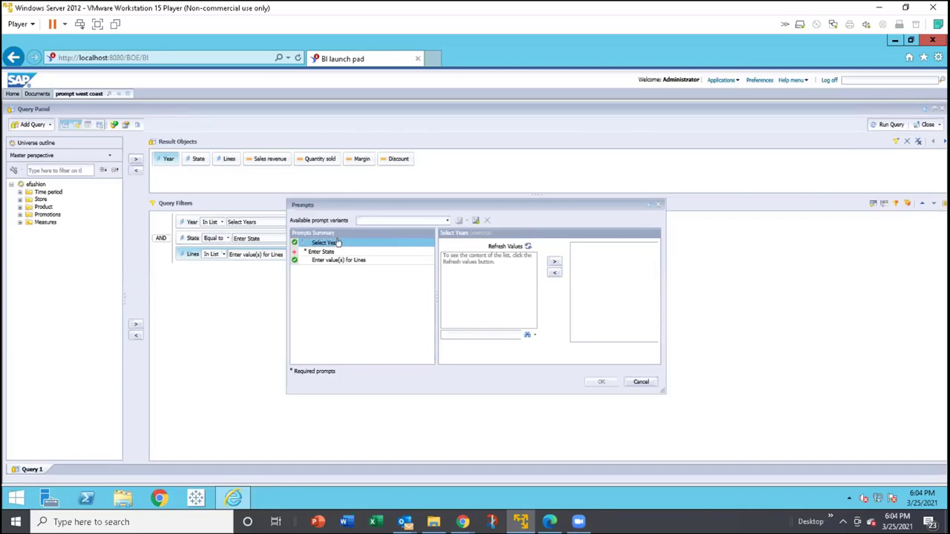
drag(307, 242, 310, 256)
click(490, 247)
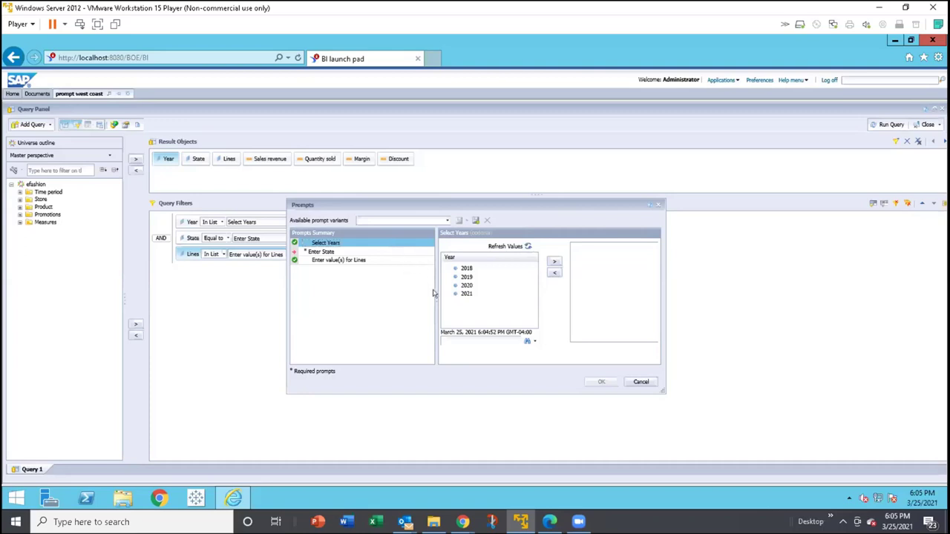
click(397, 251)
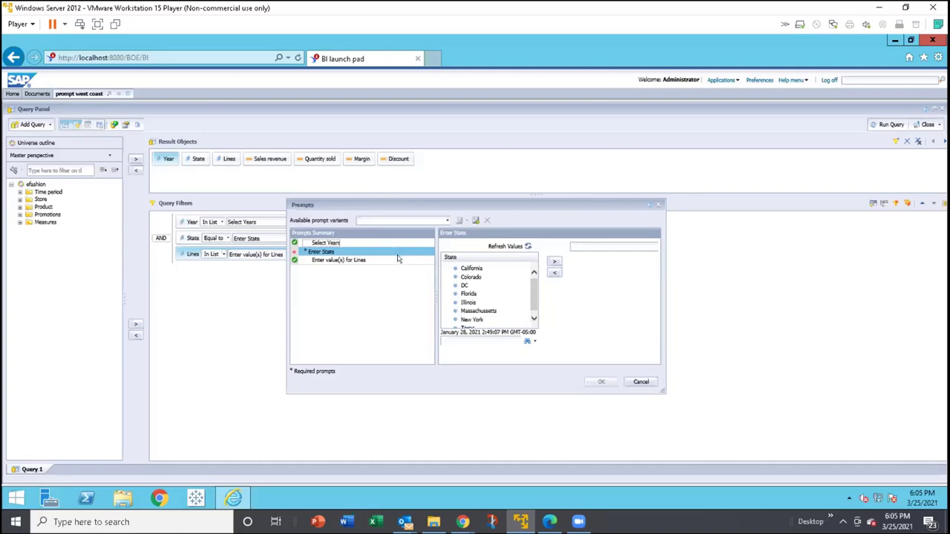
click(398, 260)
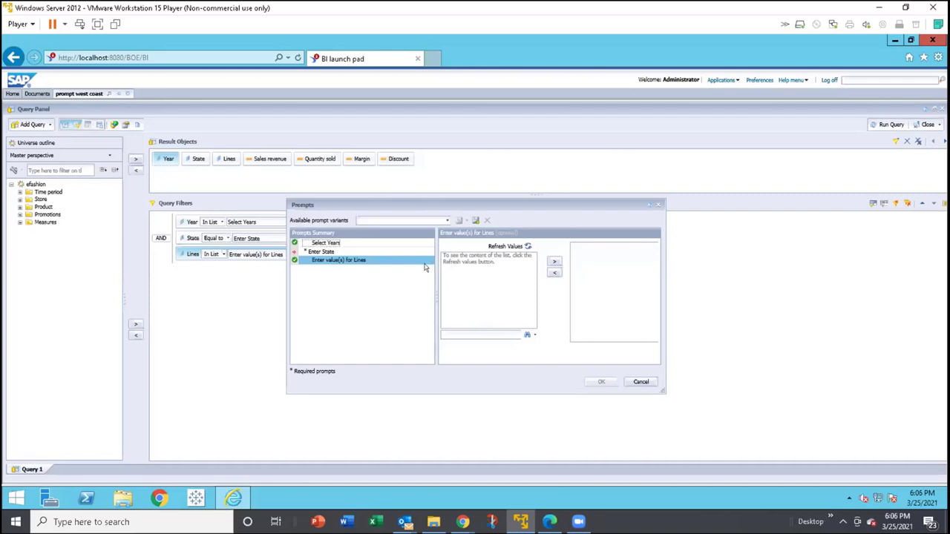
click(498, 245)
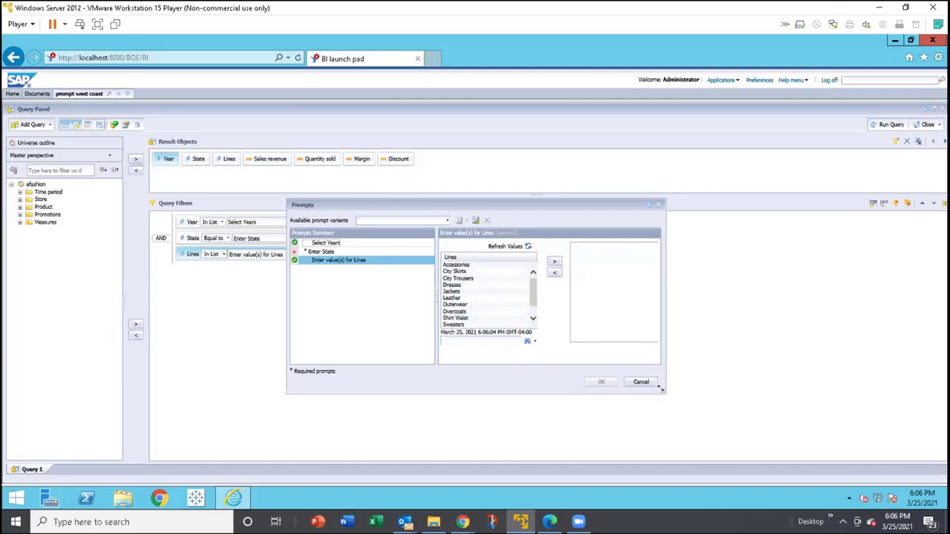
drag(661, 388, 664, 425)
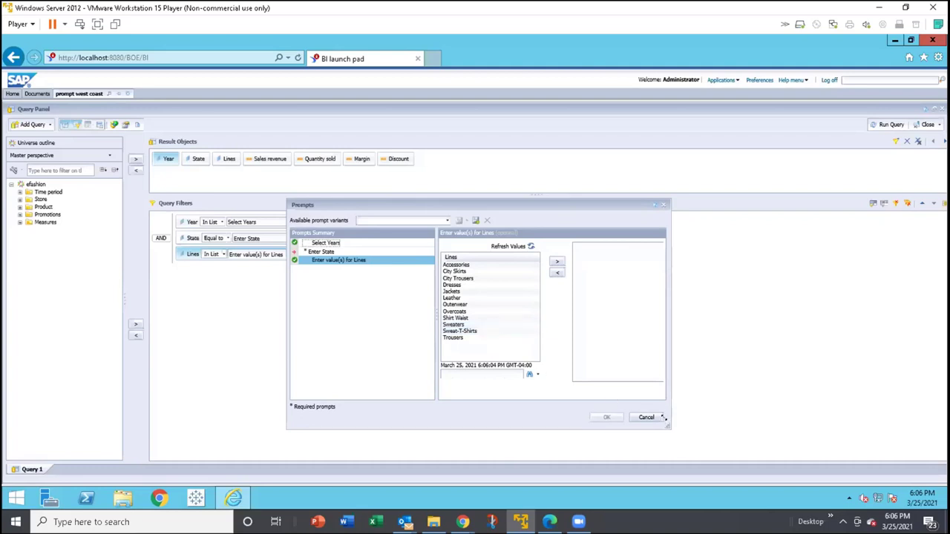
drag(663, 418, 646, 392)
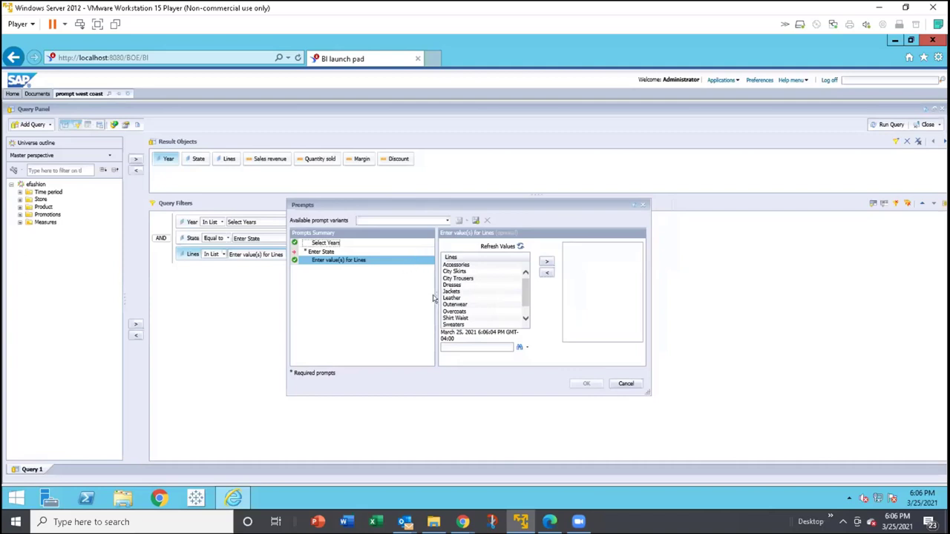
click(626, 384)
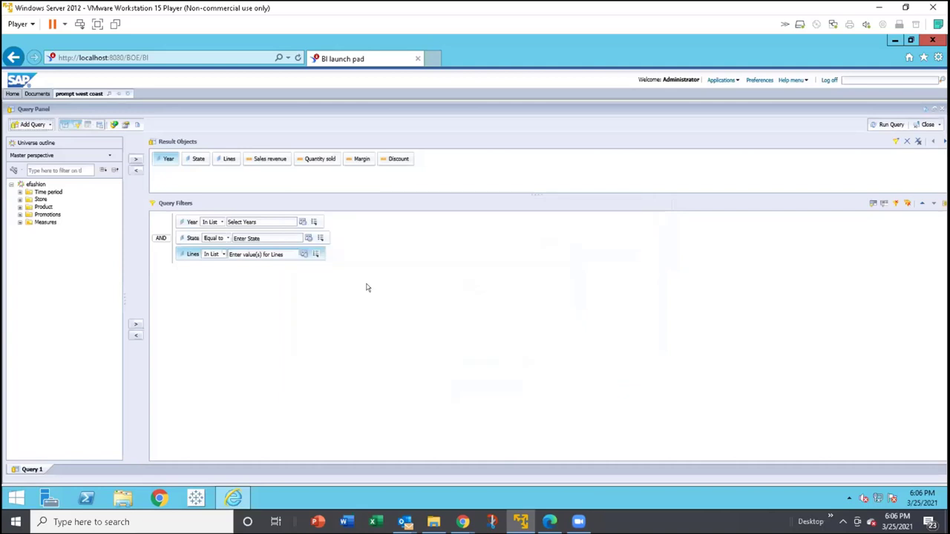
Review the Lines prompt properties and run the query for California, leaving the optional Select Years and Lines prompts blank
click(302, 255)
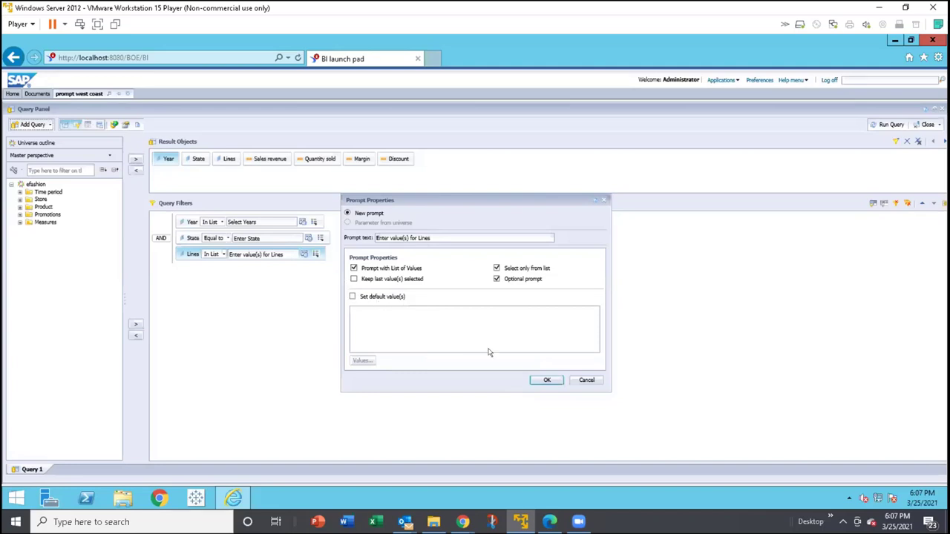
click(539, 380)
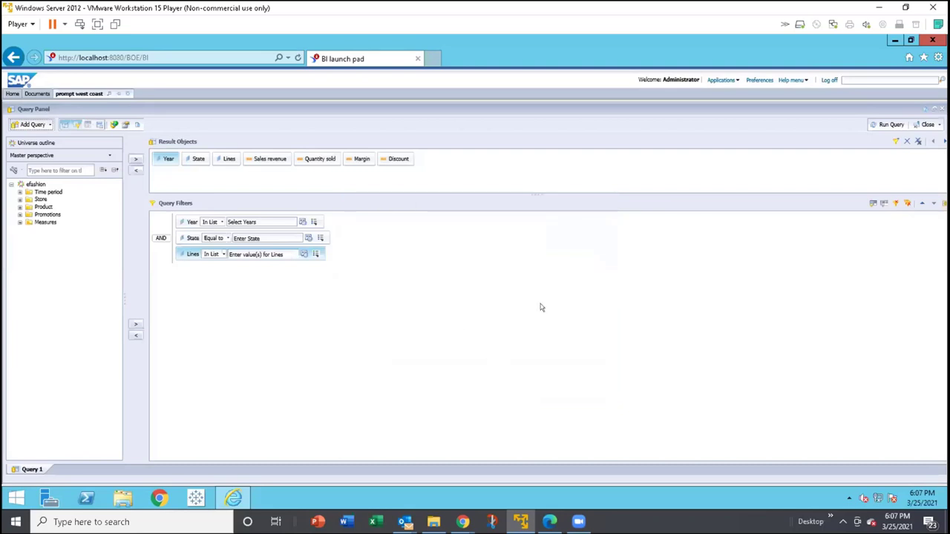
click(889, 124)
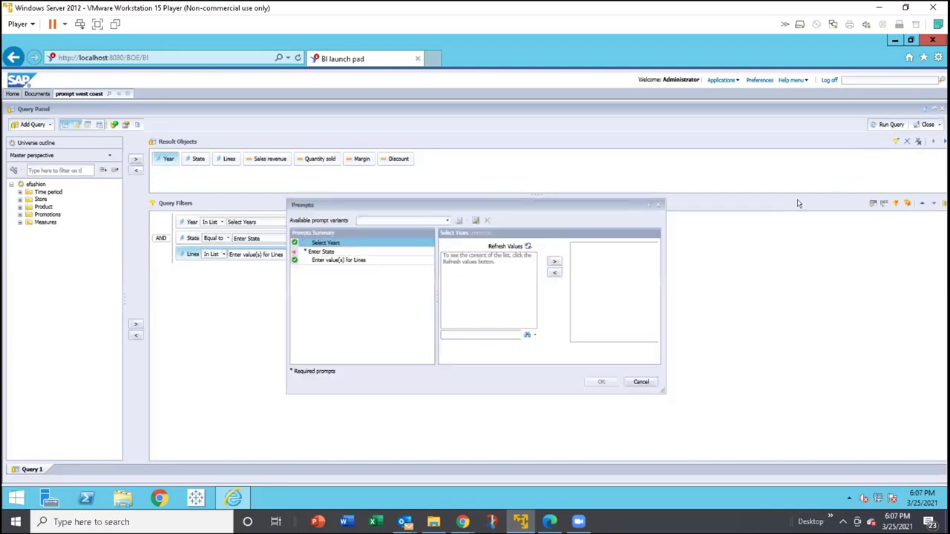
click(422, 252)
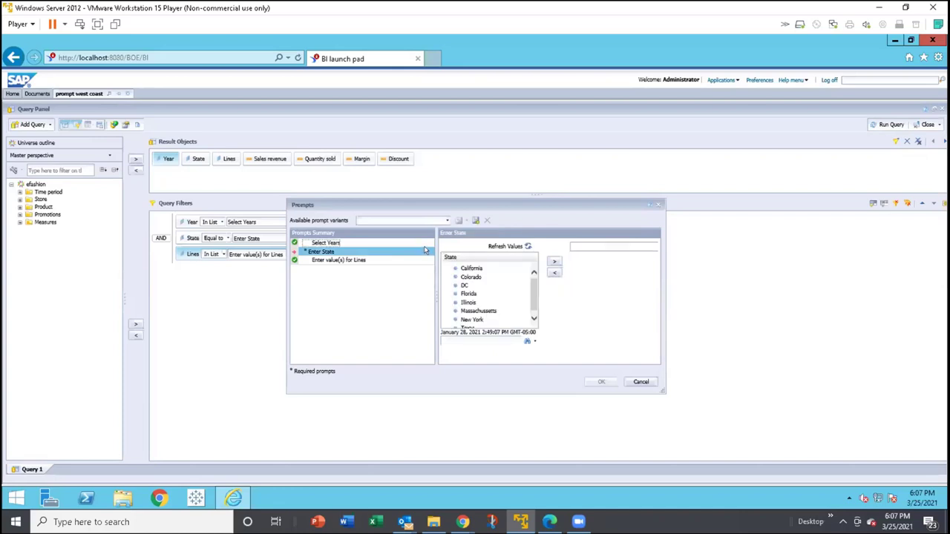
click(471, 268)
double_click(471, 268)
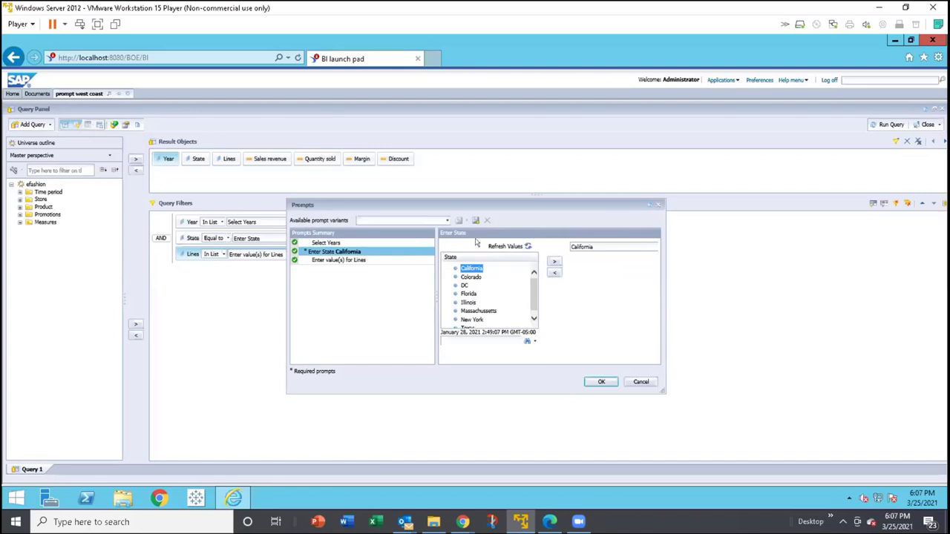
click(380, 241)
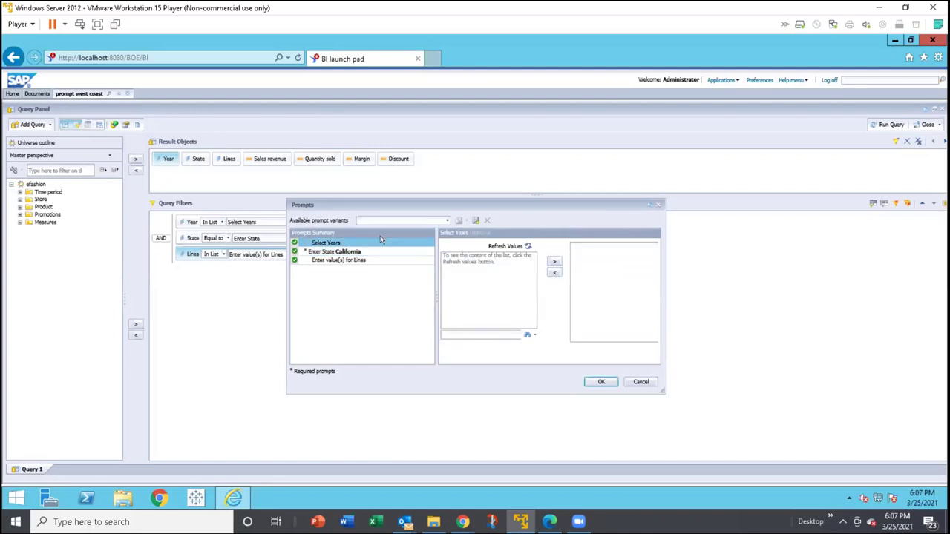
click(371, 259)
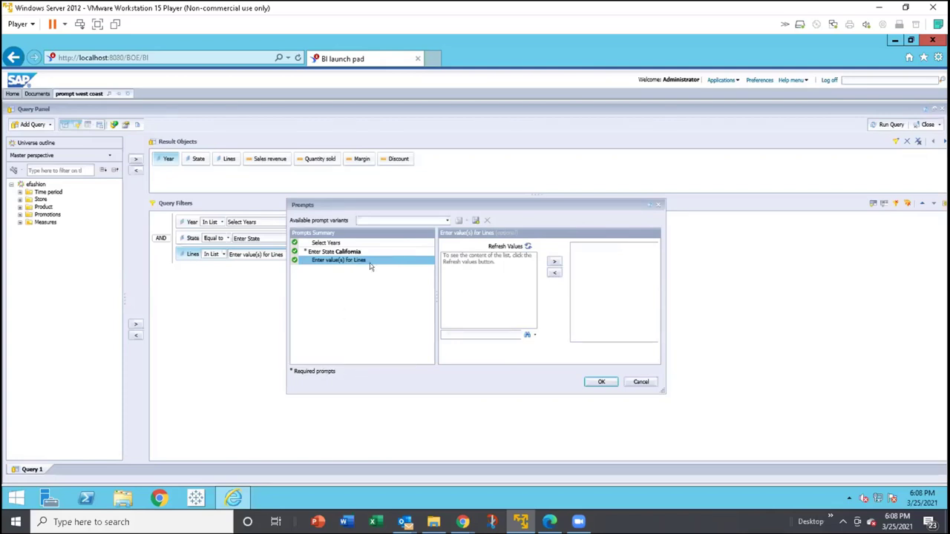
click(599, 382)
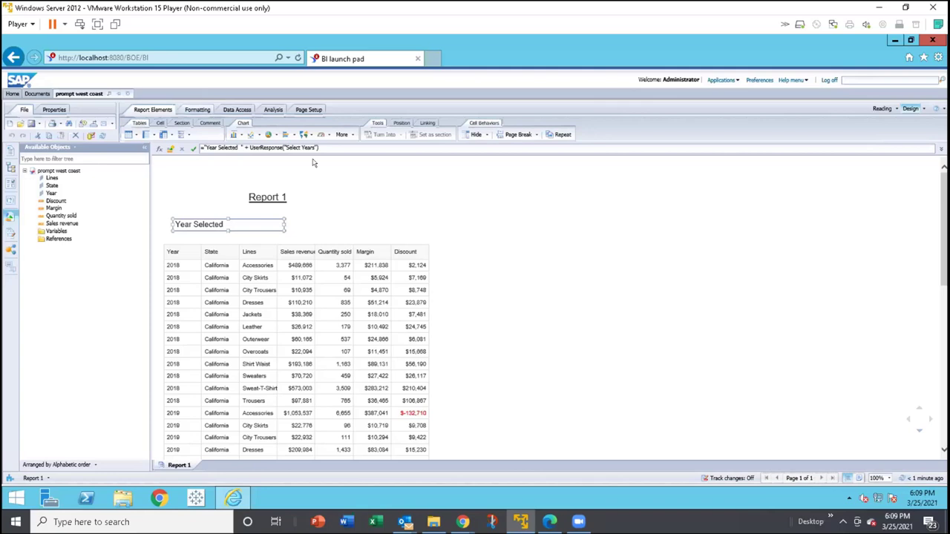
Reopen and rerun the query, answering Select Years with 2020 and 2021 and Enter State with California
click(87, 135)
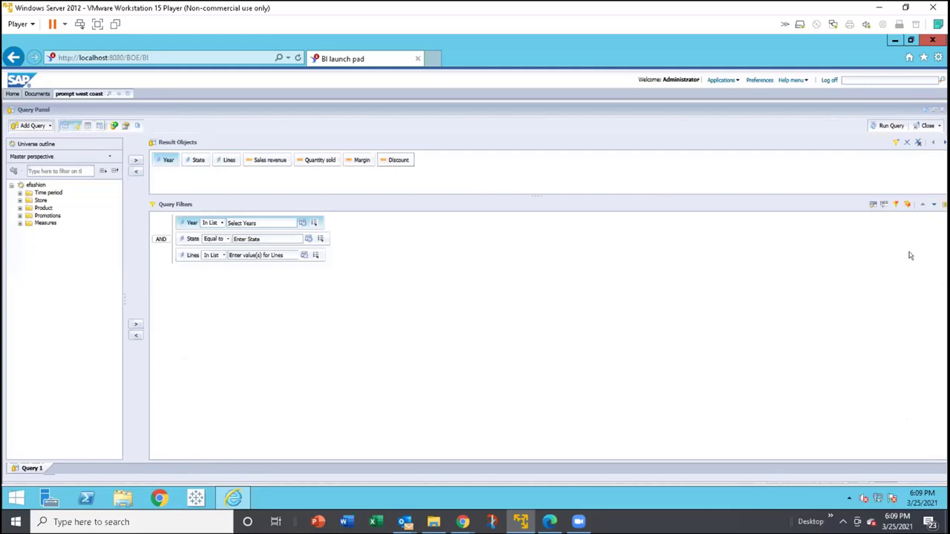
click(883, 127)
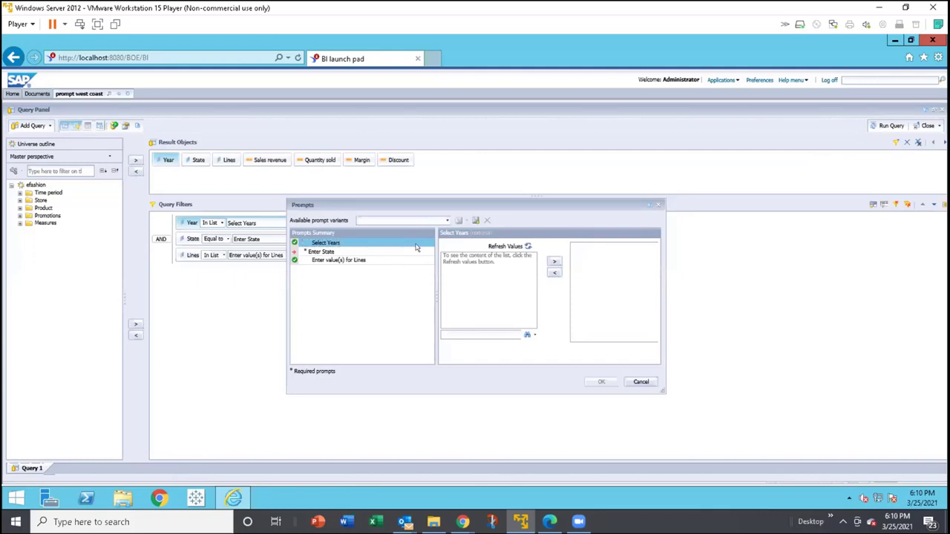
click(491, 248)
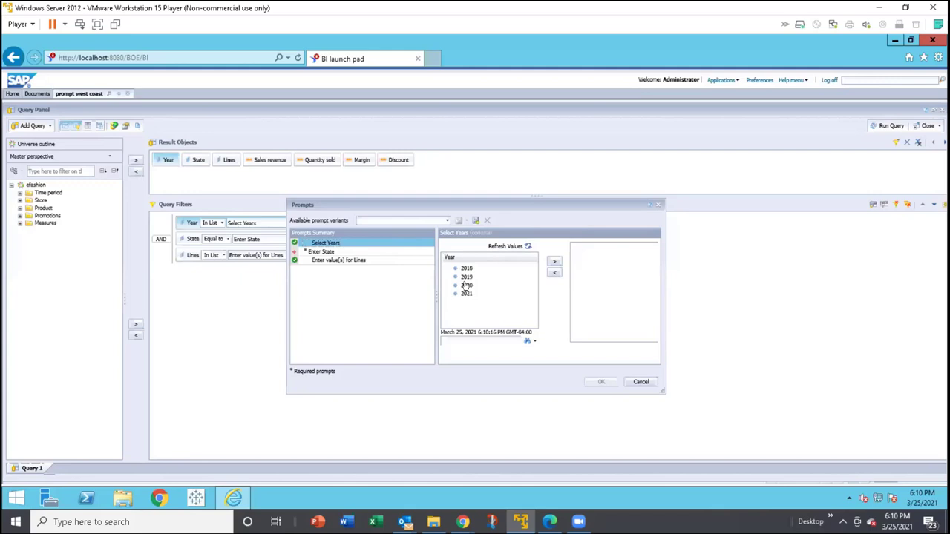
double_click(465, 285)
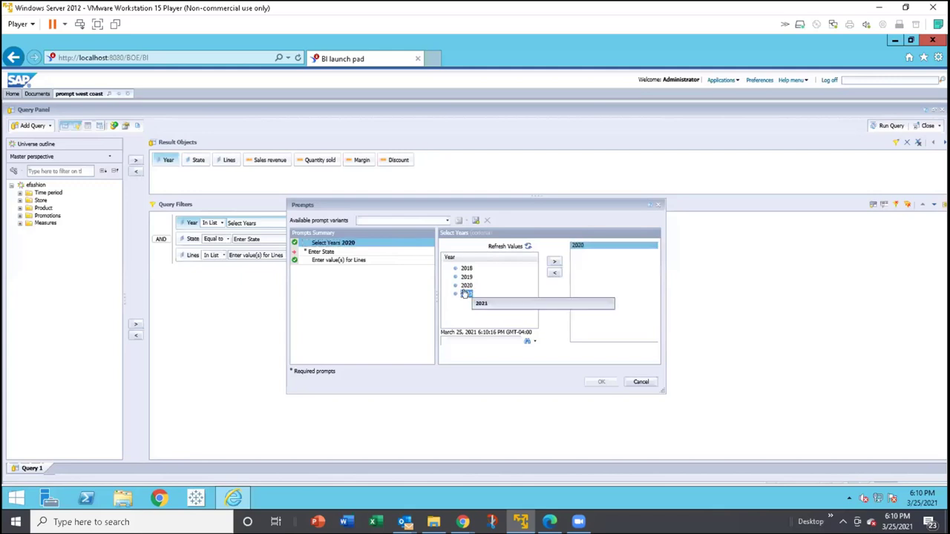
double_click(465, 294)
click(412, 252)
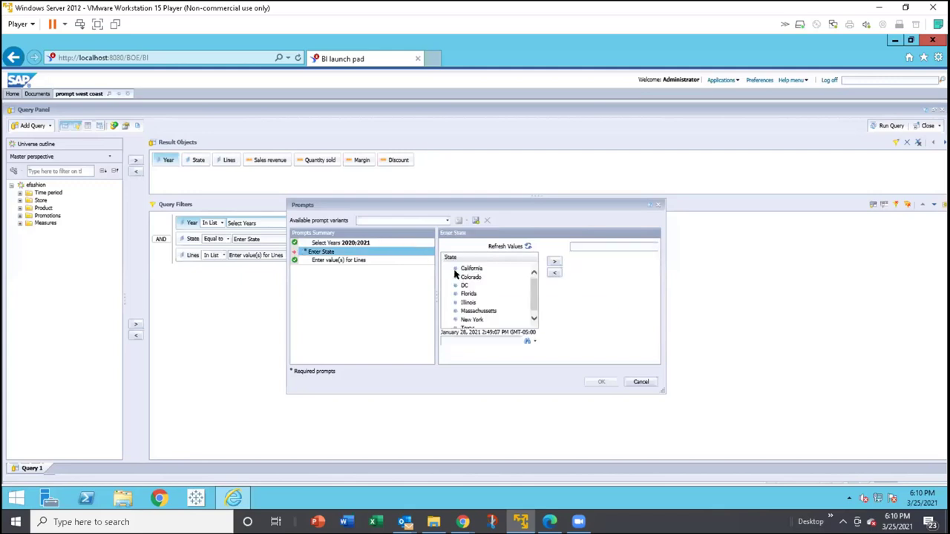
click(467, 268)
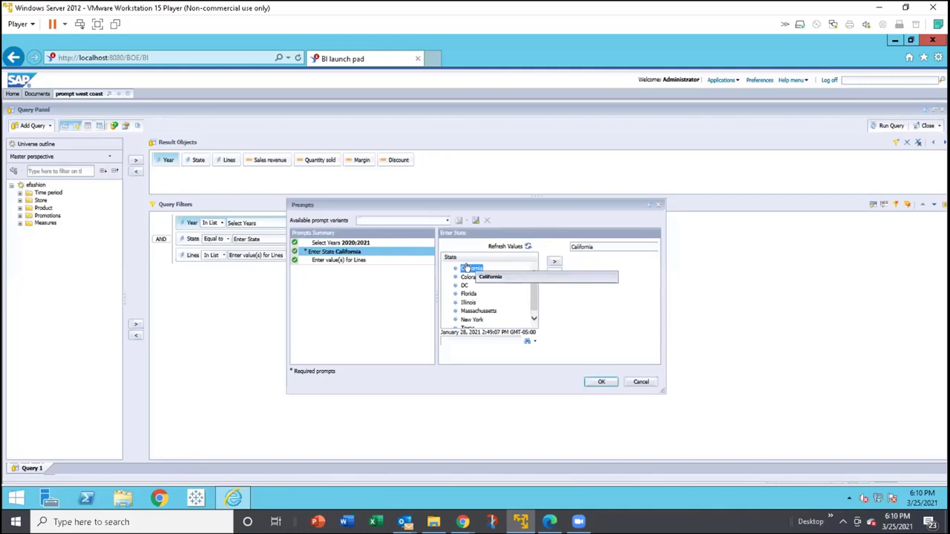
Refresh the Lines prompt's value list and add City Trousers, Accessories and City Skirts as answers
click(421, 261)
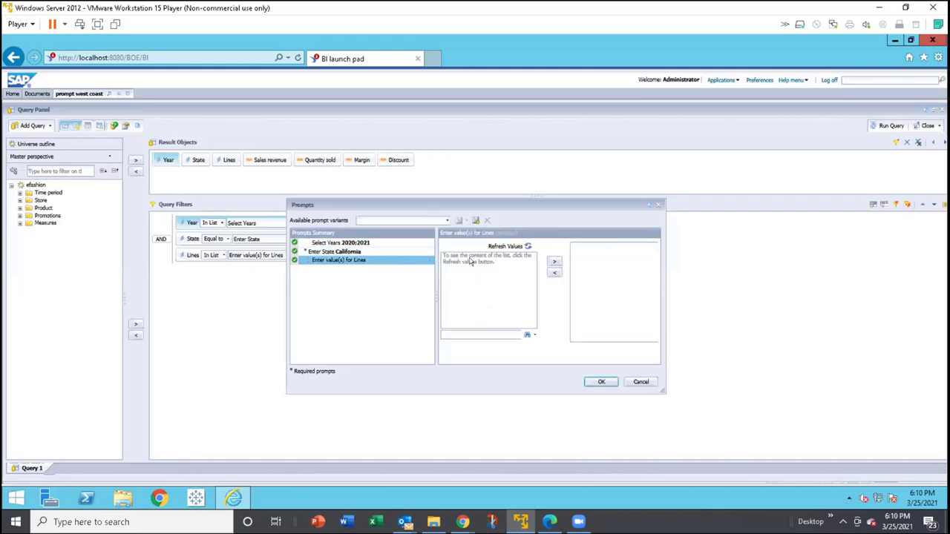
click(505, 245)
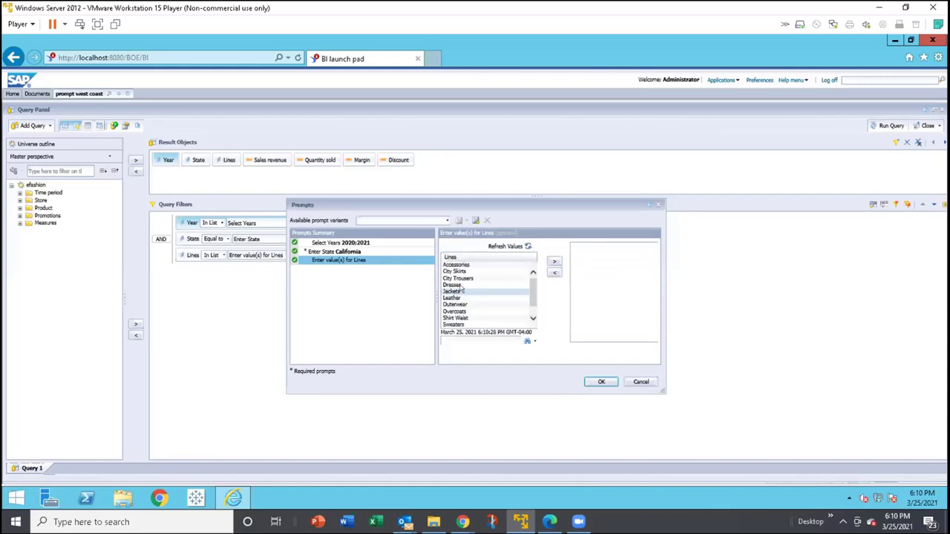
click(460, 278)
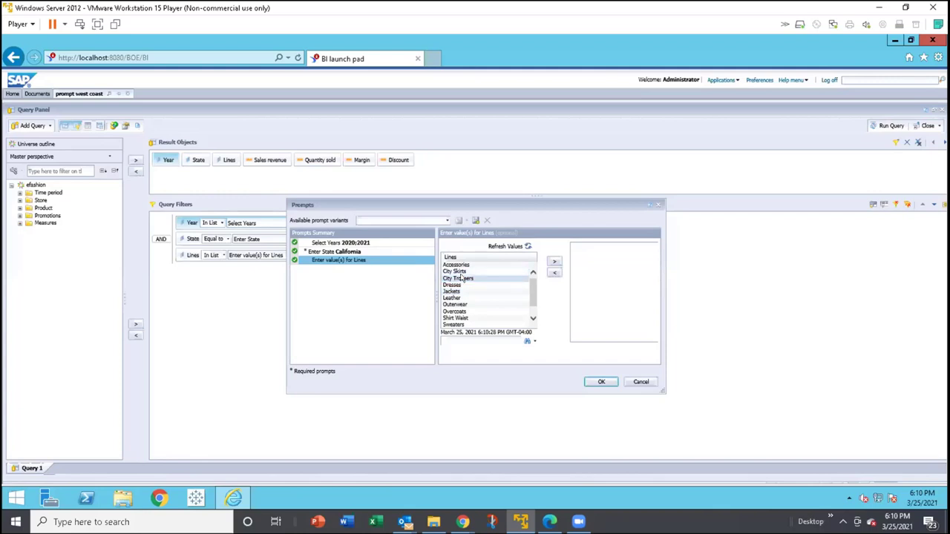
double_click(460, 278)
double_click(455, 267)
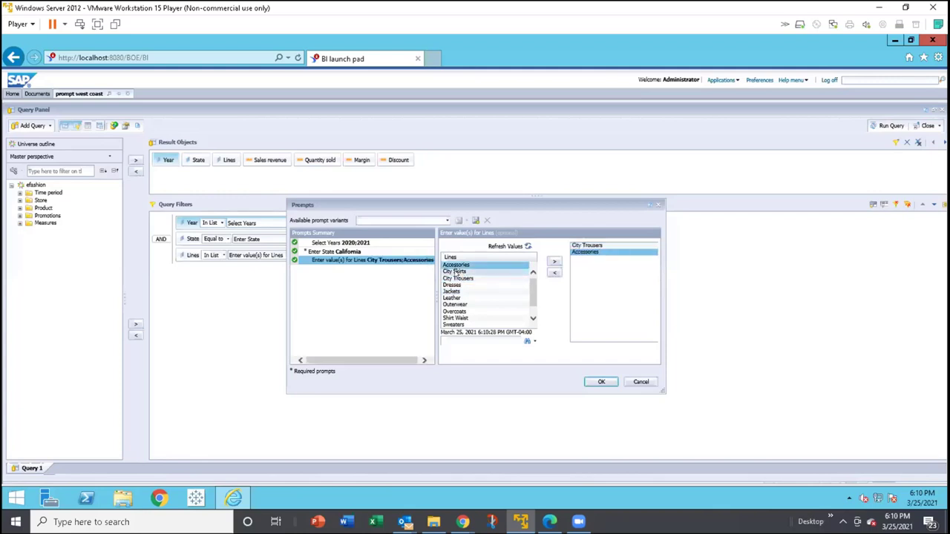
double_click(455, 271)
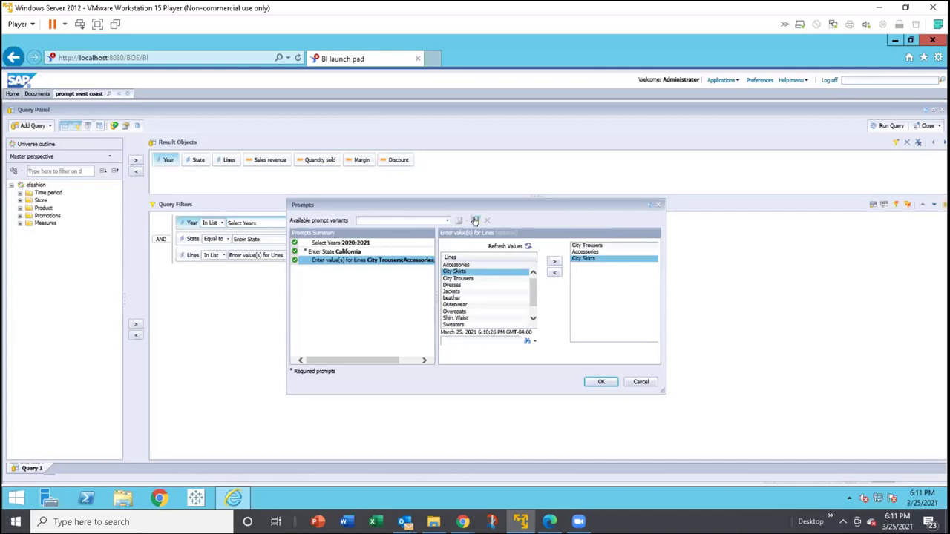
Save the answers to all three prompts as a prompt variant named "california"
click(474, 220)
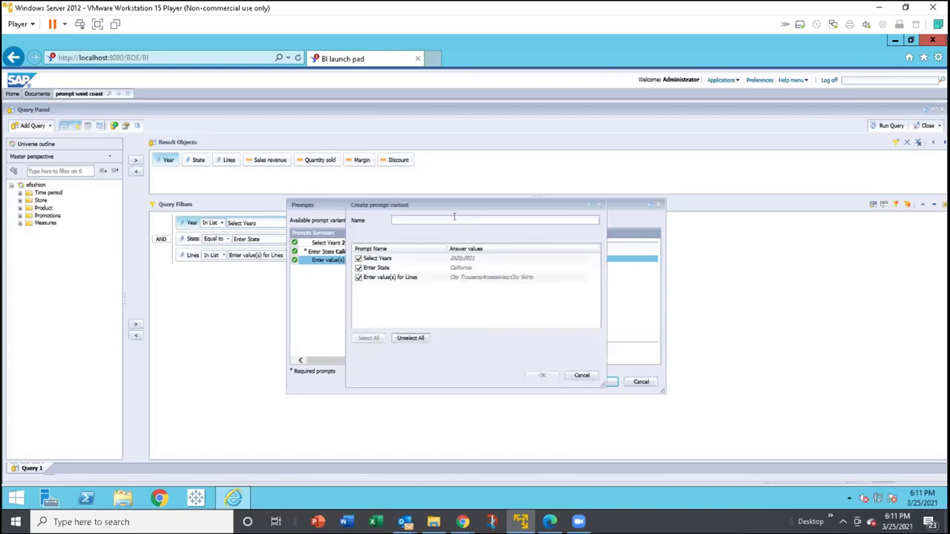
text(california)
click(539, 375)
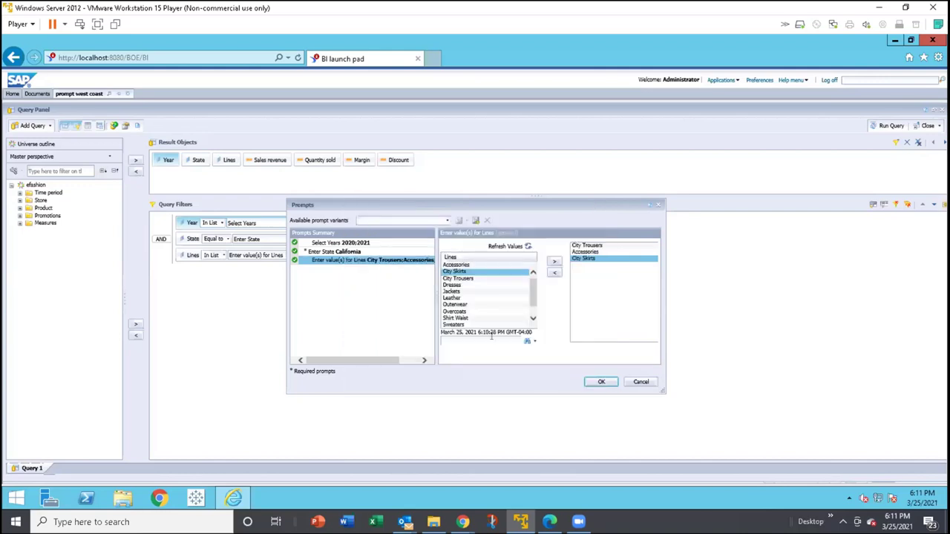
Change the Enter State answer to Colorado and replace City Skirts with Outerwear and Overcoats in the Lines answers
click(417, 252)
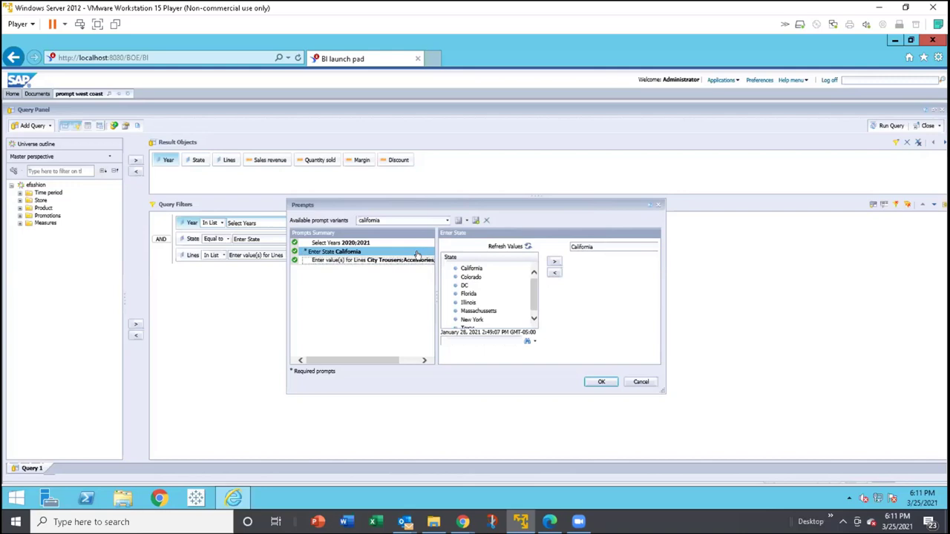
click(464, 277)
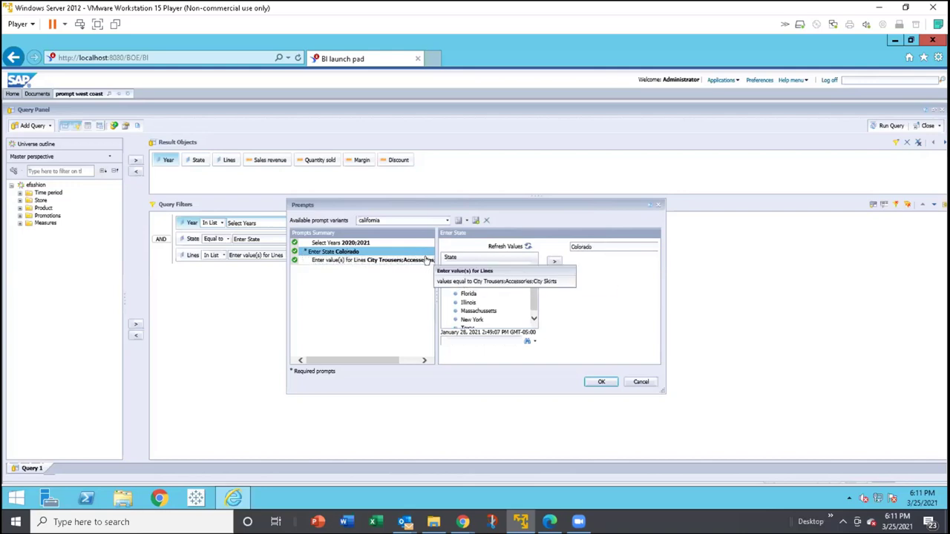
click(426, 260)
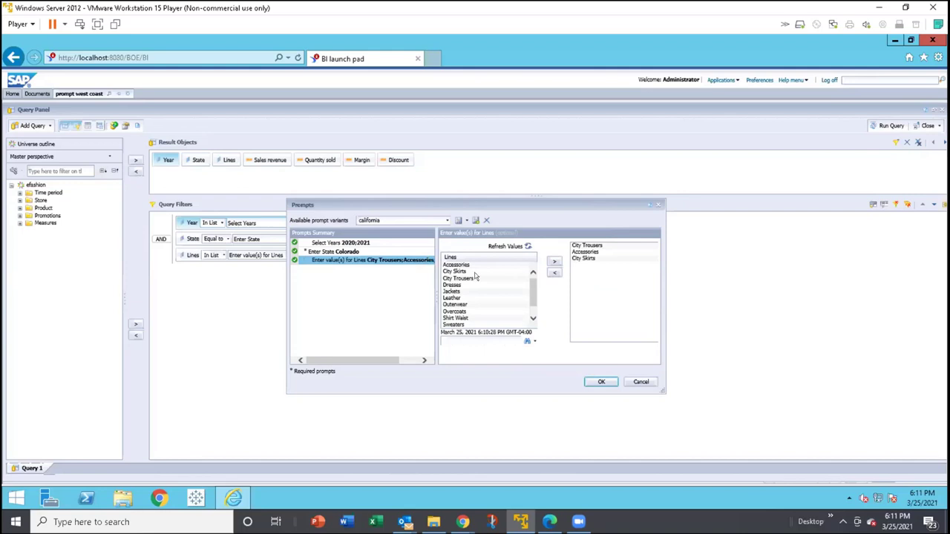
click(585, 258)
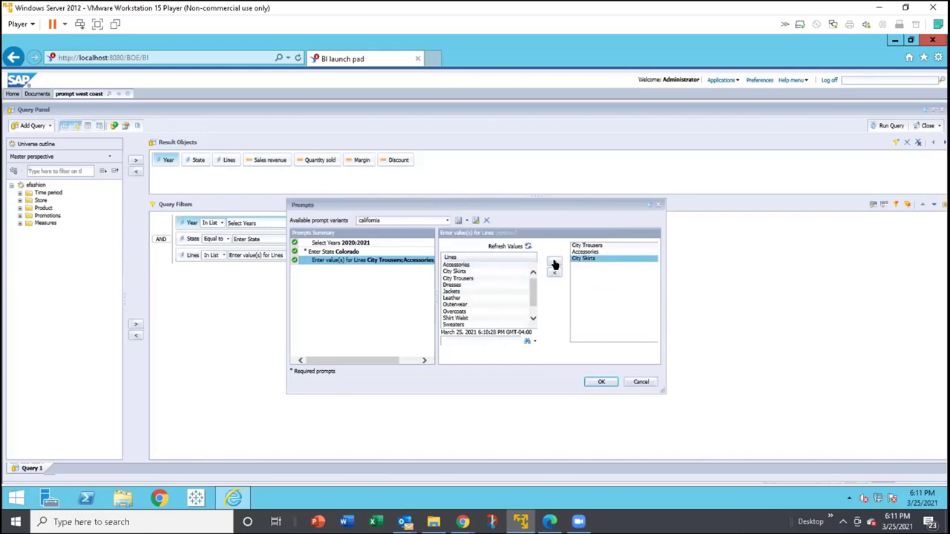
click(553, 271)
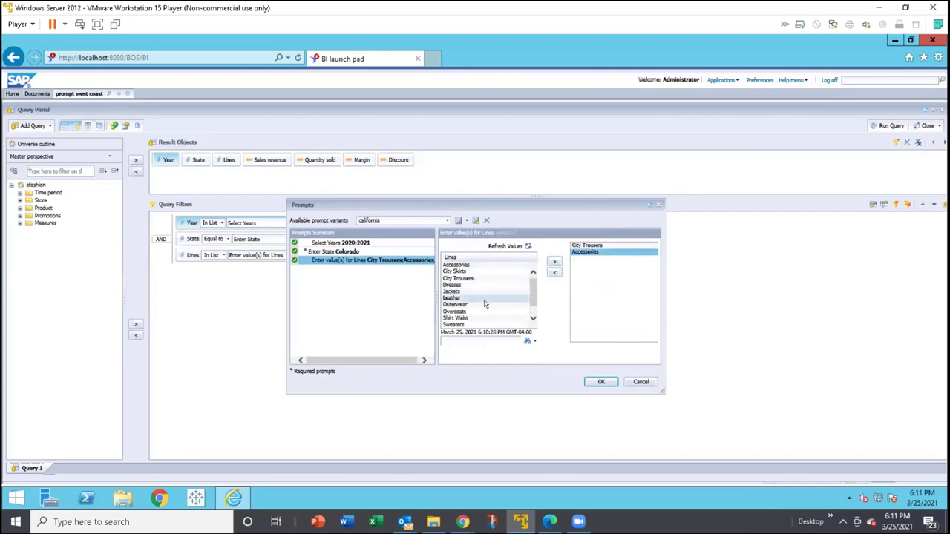
click(463, 311)
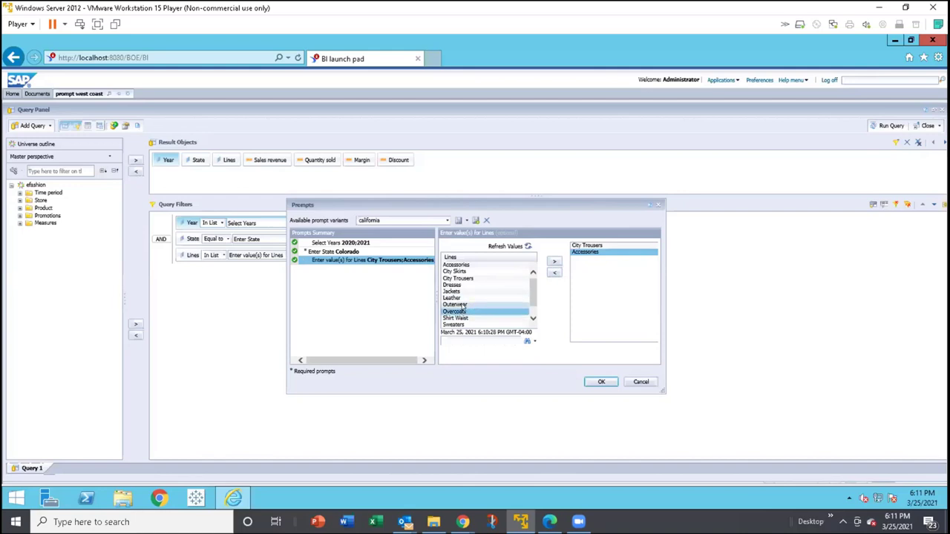
click(463, 306)
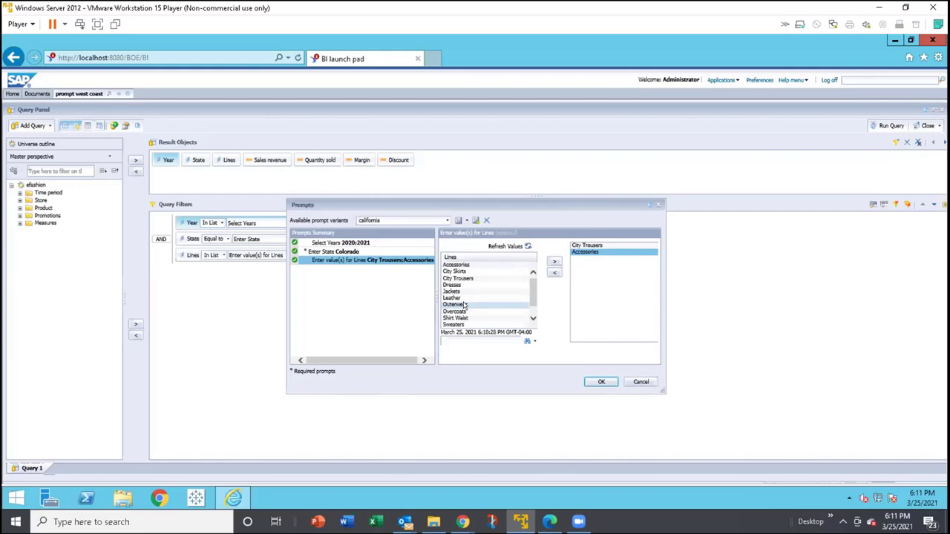
double_click(463, 306)
double_click(454, 311)
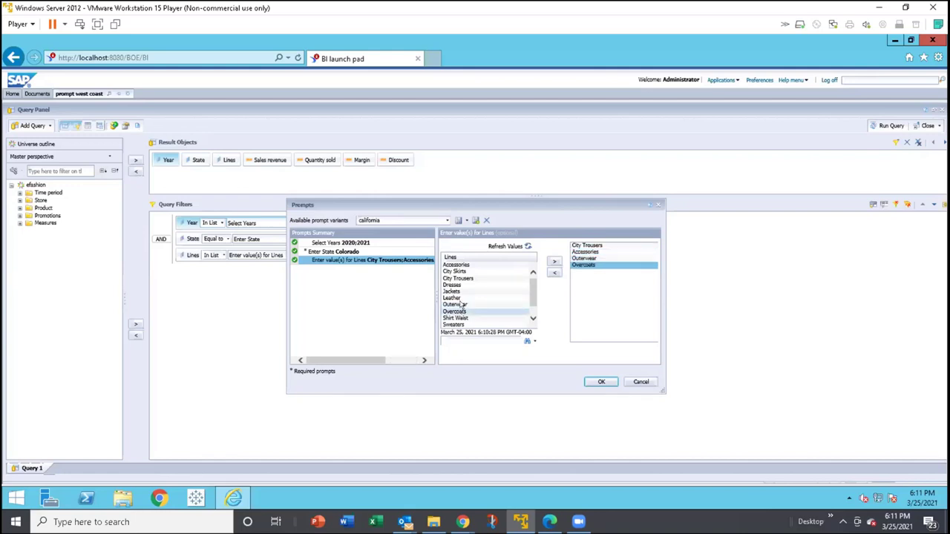
Replace the selected years 2020 and 2021 with 2019 and run the query with these prompt answers
click(424, 242)
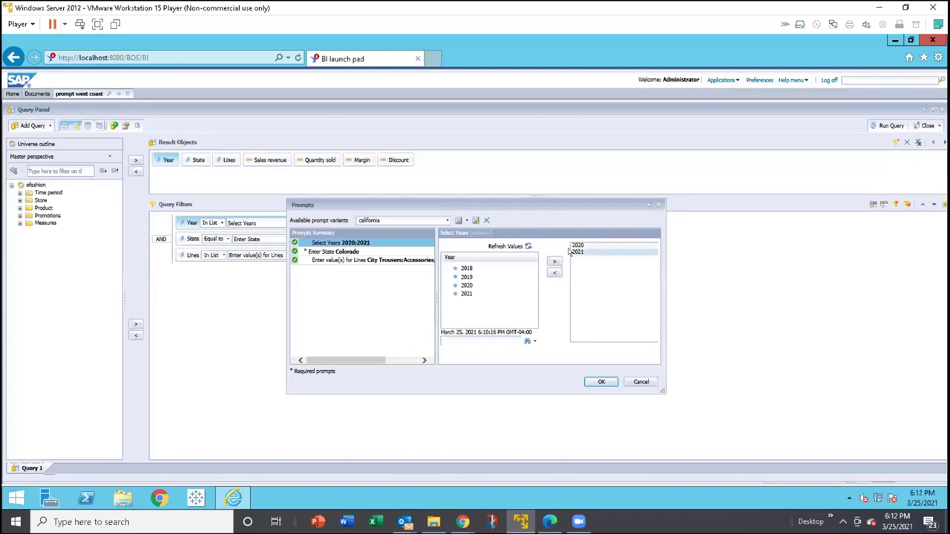
click(570, 250)
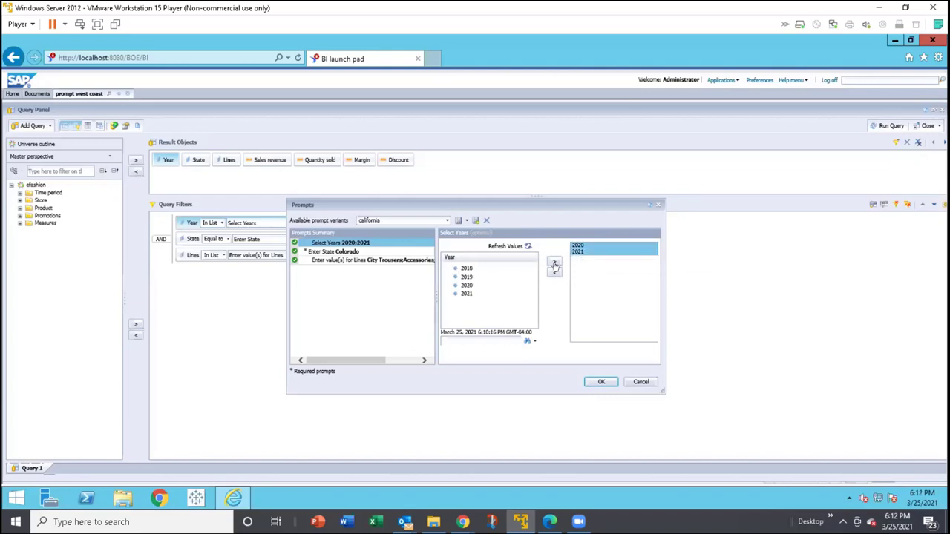
click(553, 271)
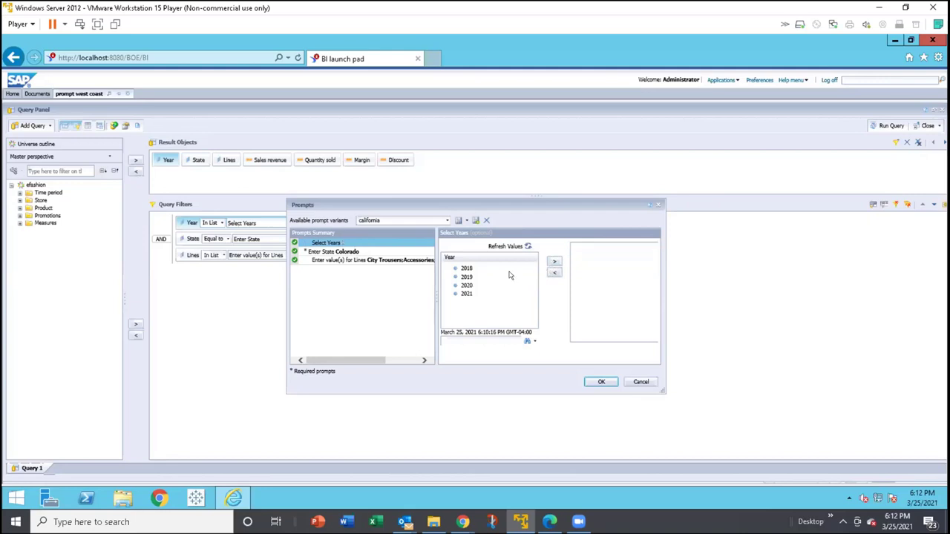
double_click(469, 277)
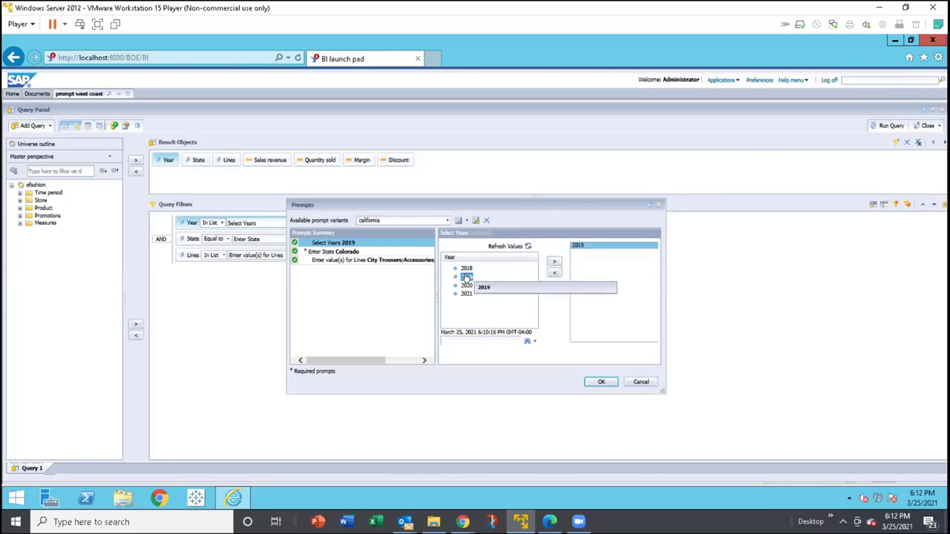
click(590, 382)
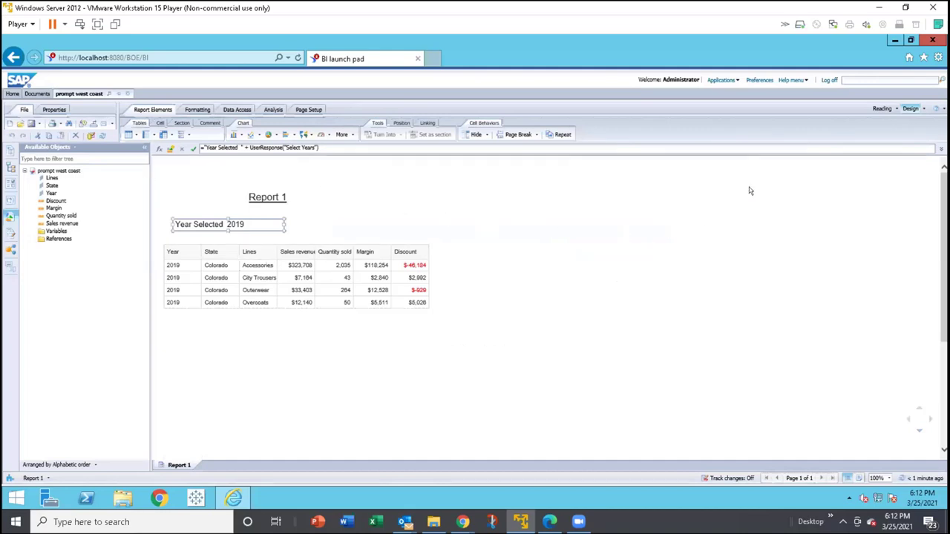
Run the document's query again from the query panel, refresh the Select Years value list and add 2019 as the answer
click(89, 137)
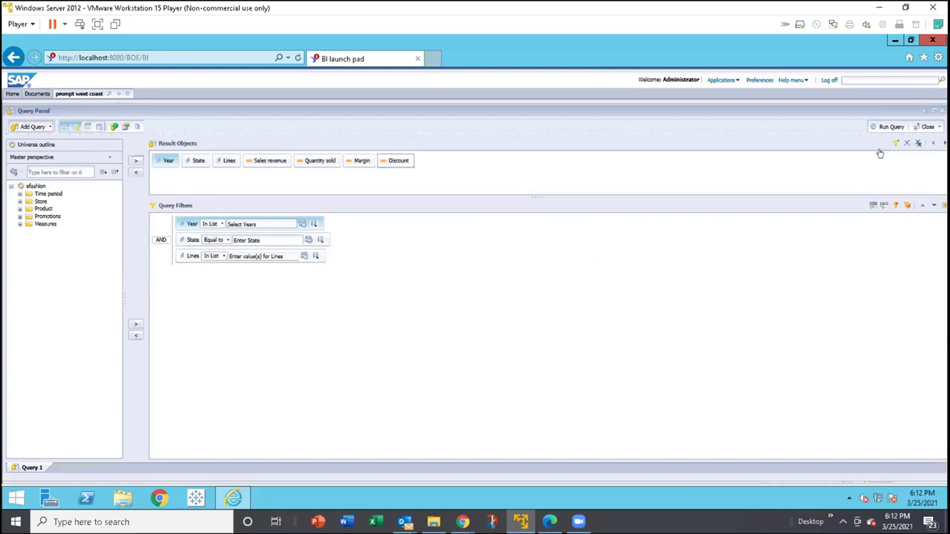
click(883, 128)
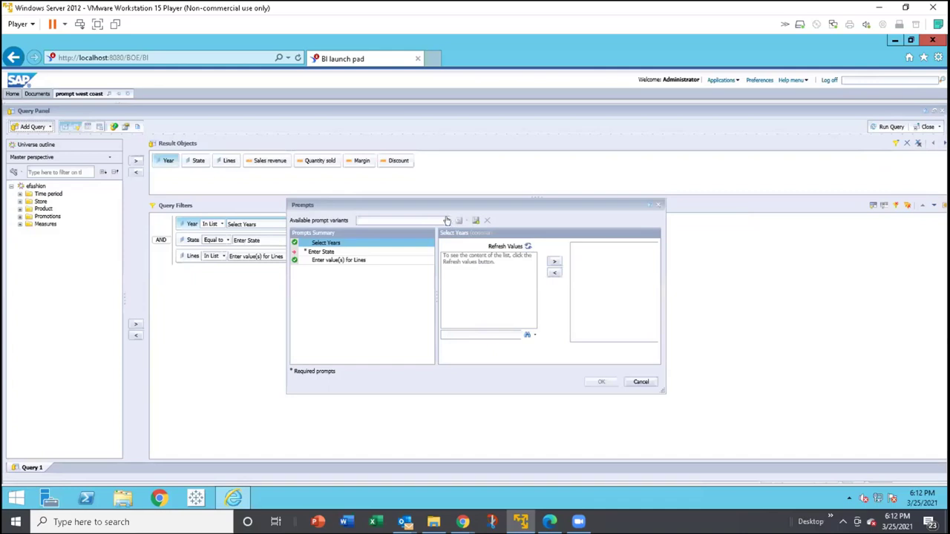
click(493, 248)
click(466, 276)
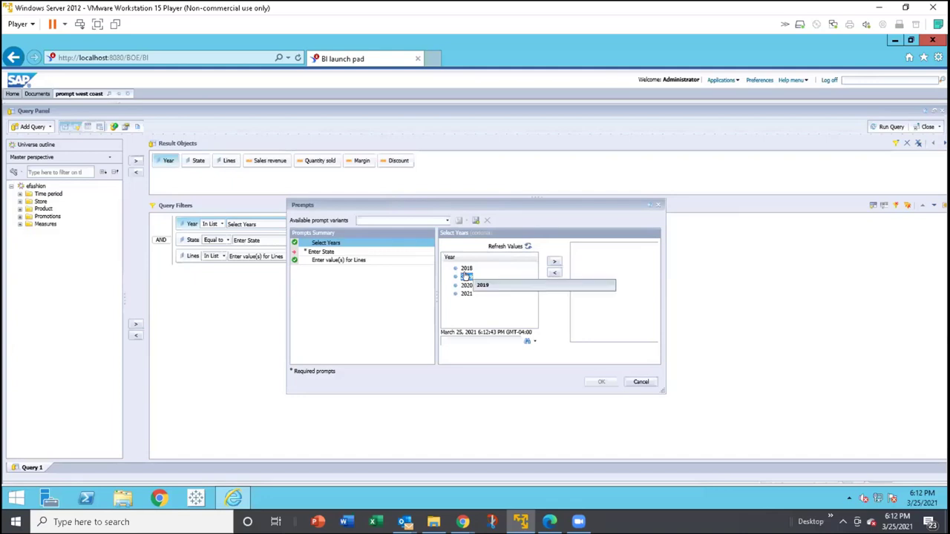
double_click(466, 276)
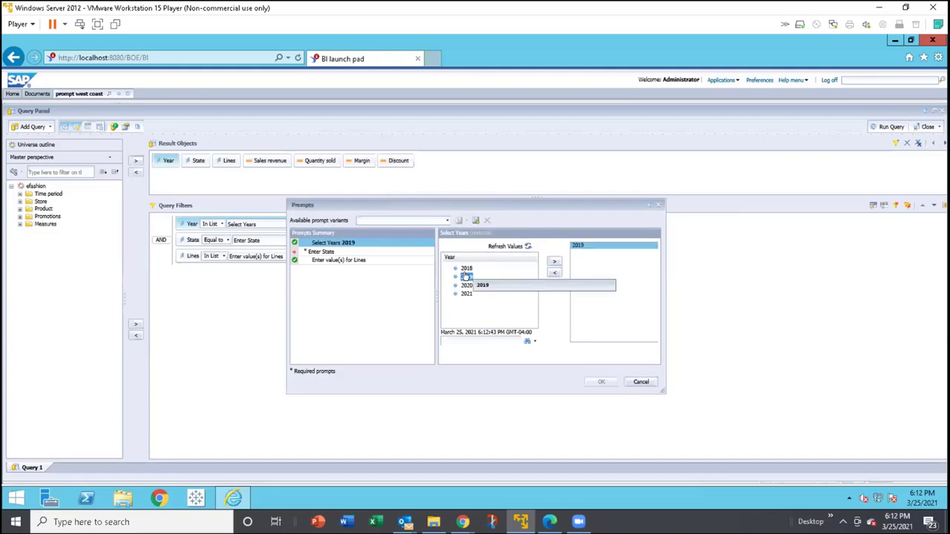
Answer the Enter State prompt with Florida and the Lines prompt with City Skirts
click(425, 251)
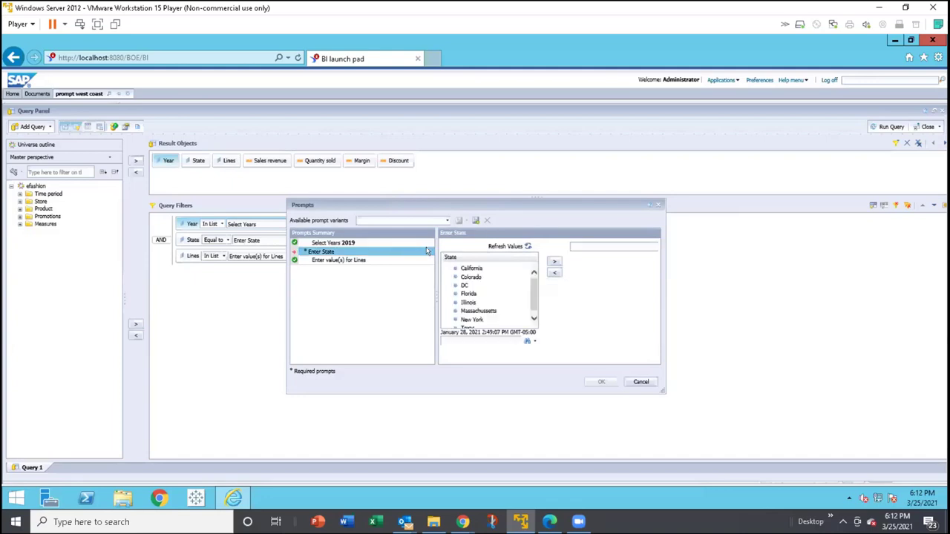
click(466, 291)
double_click(466, 293)
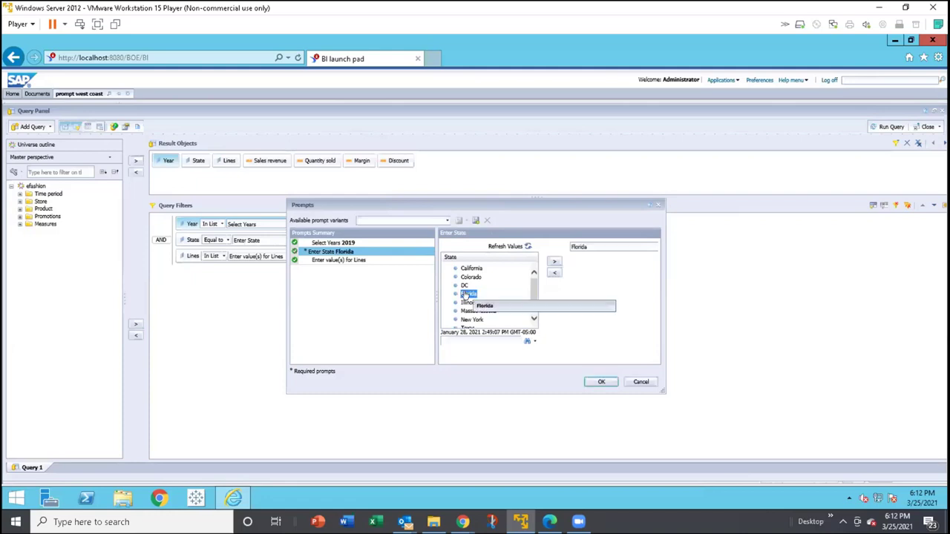
click(410, 259)
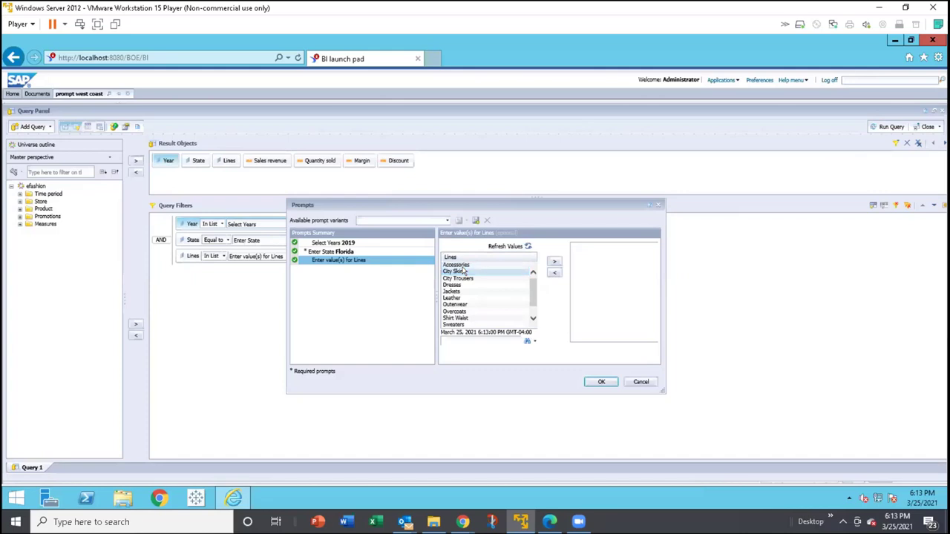
double_click(456, 272)
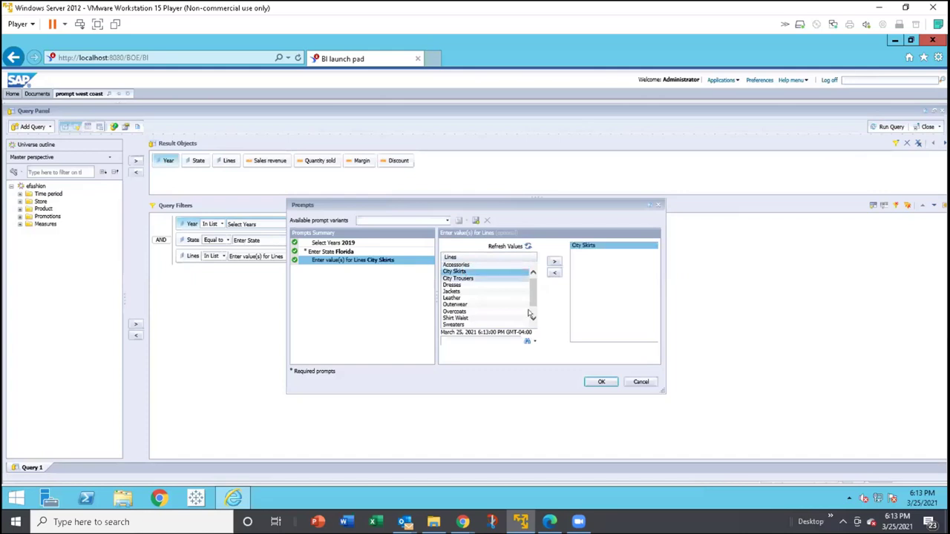
Save the answers to all three prompts as a prompt variant named "florida"
click(475, 221)
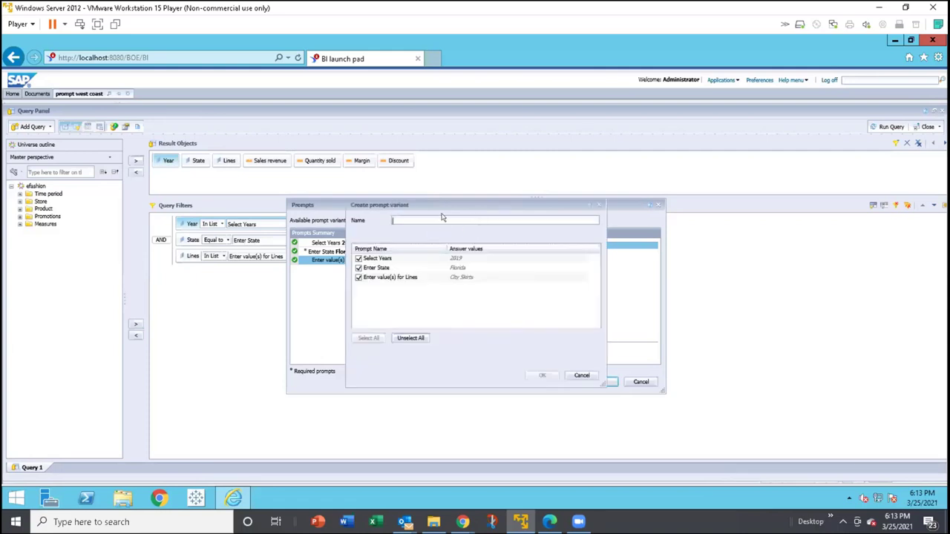
text(florida)
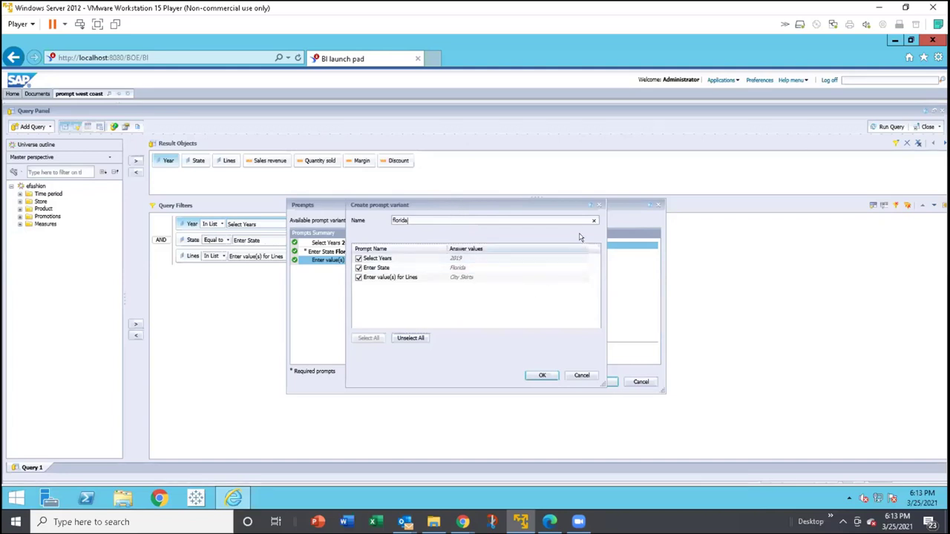
click(542, 375)
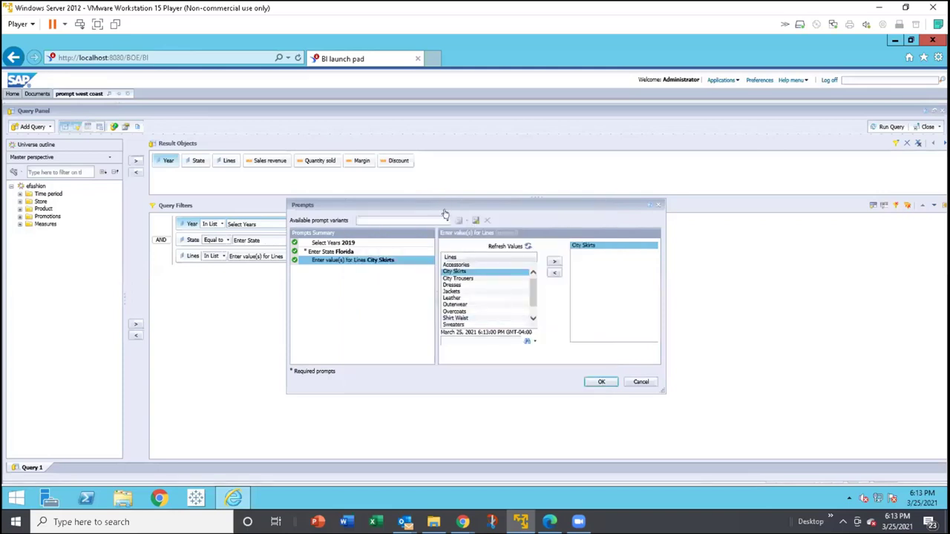
Load the california prompt variant, switch back to the florida variant and run the query with its answers
click(444, 221)
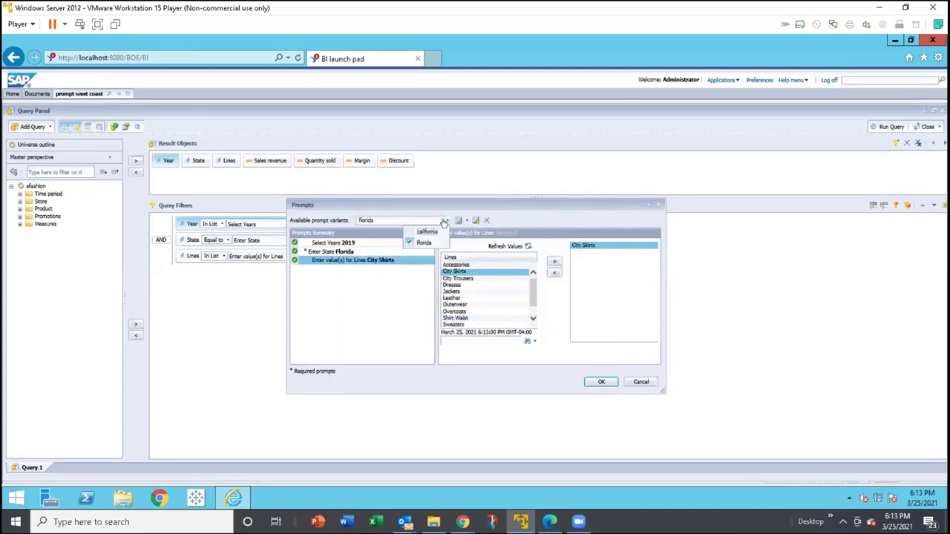
click(426, 233)
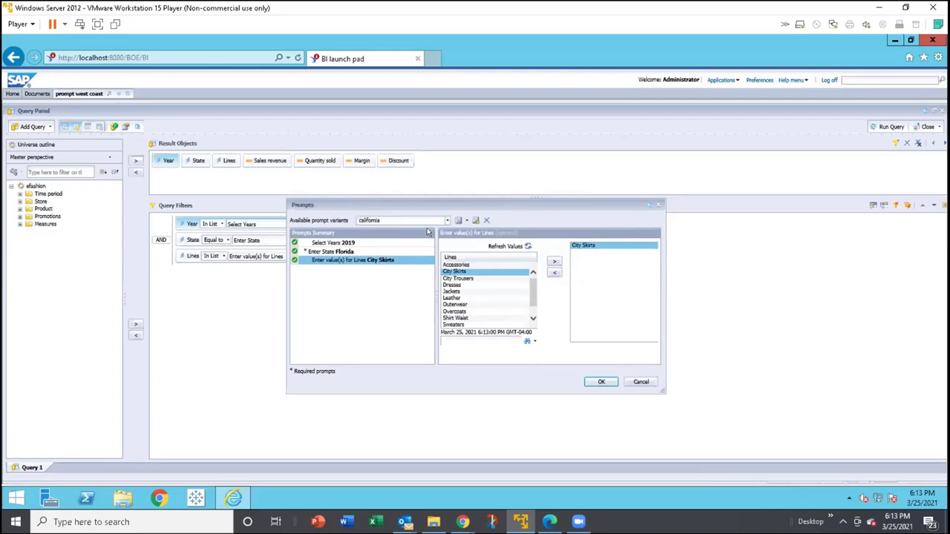
click(444, 221)
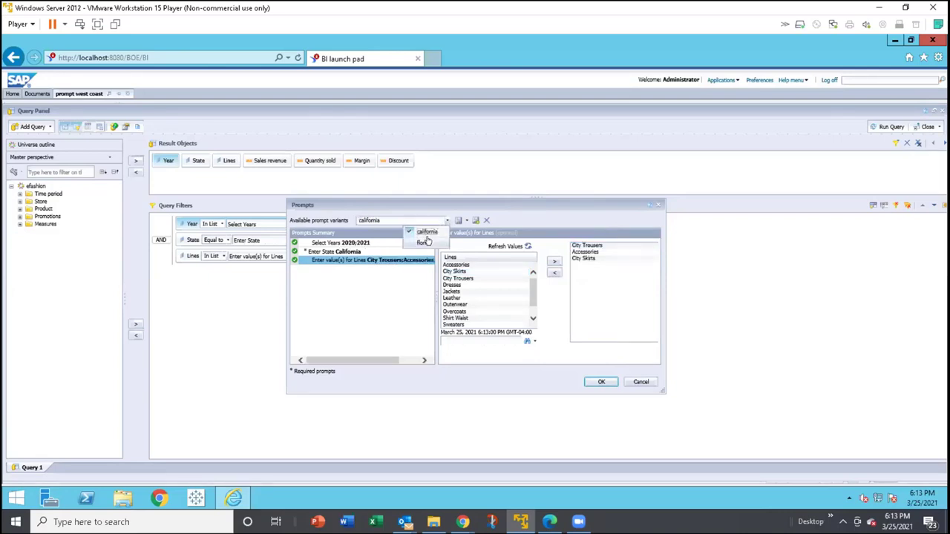
click(427, 241)
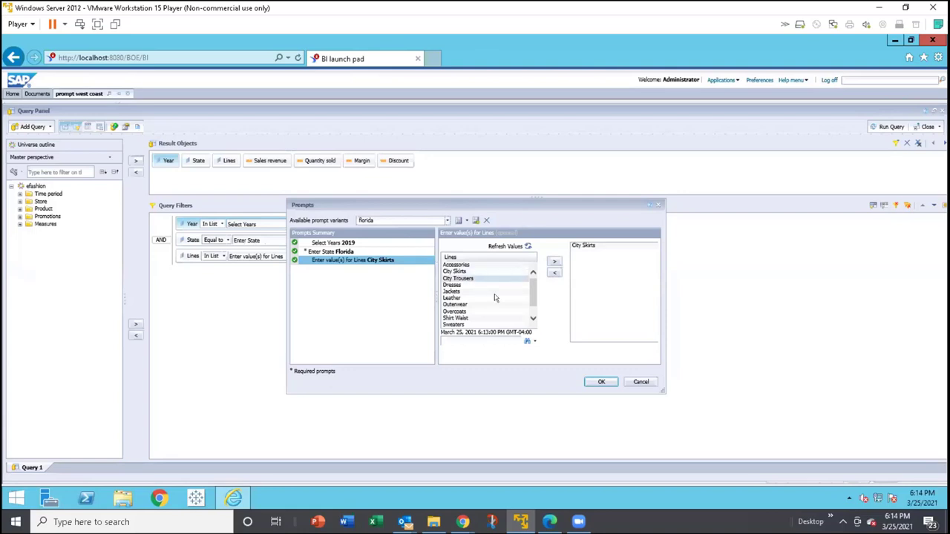
click(600, 382)
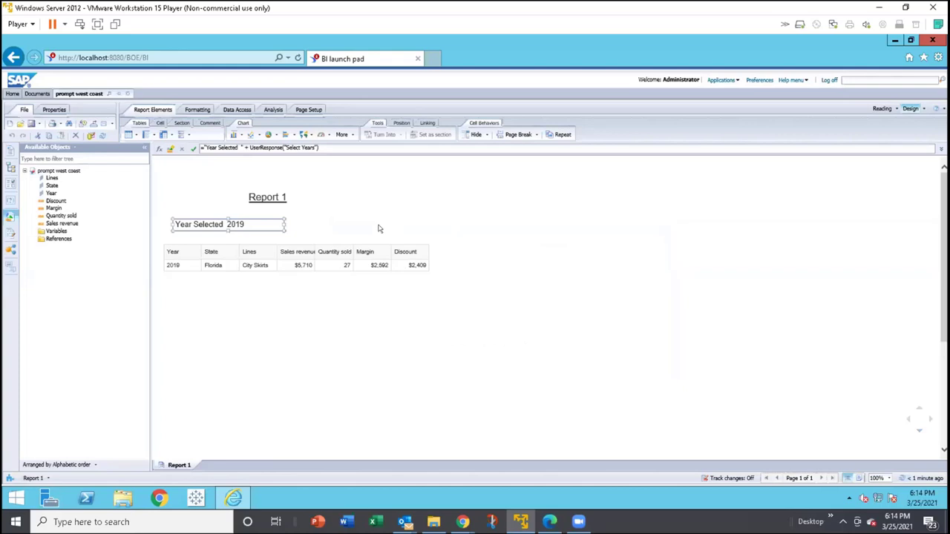
click(342, 205)
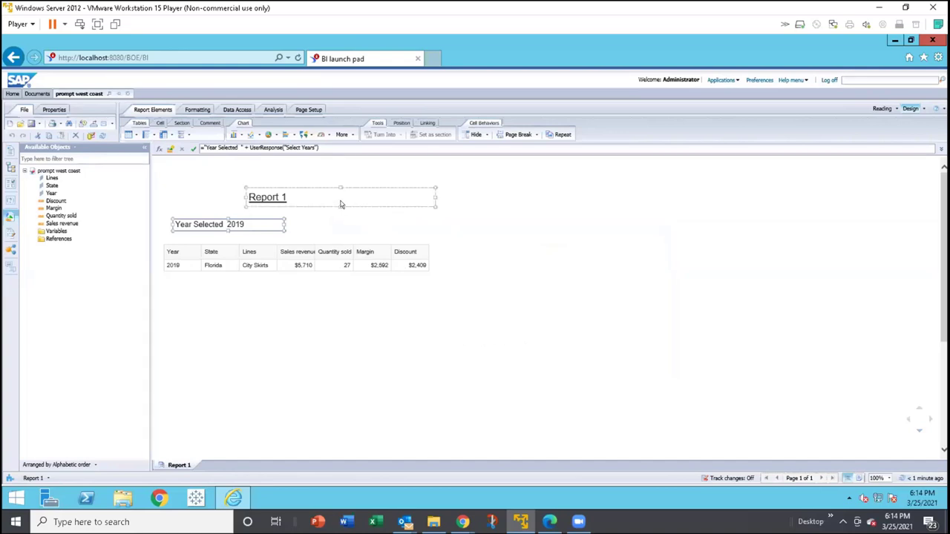
click(334, 208)
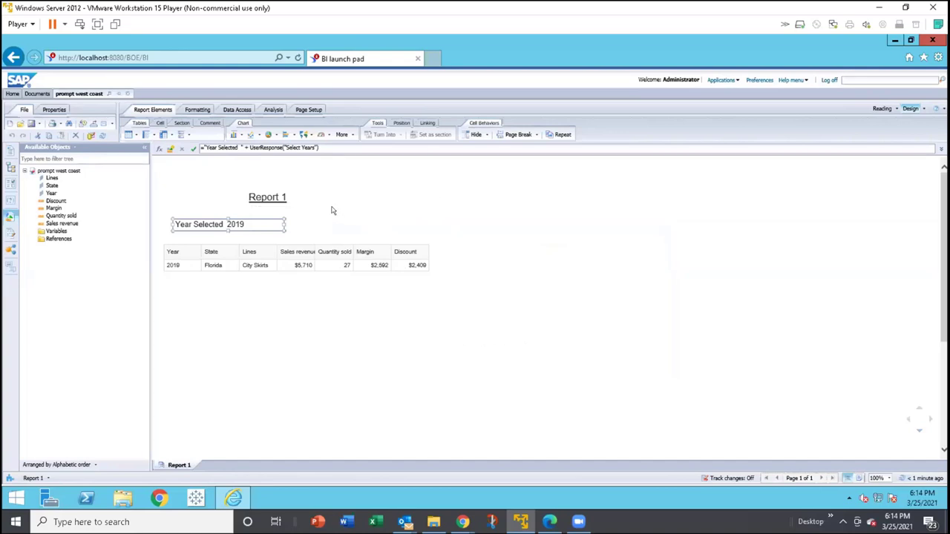
click(333, 210)
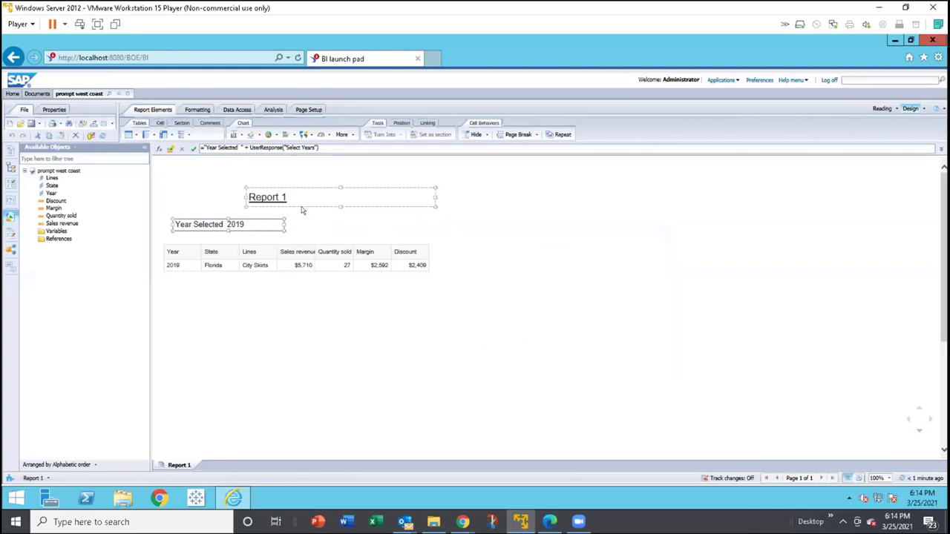
click(302, 211)
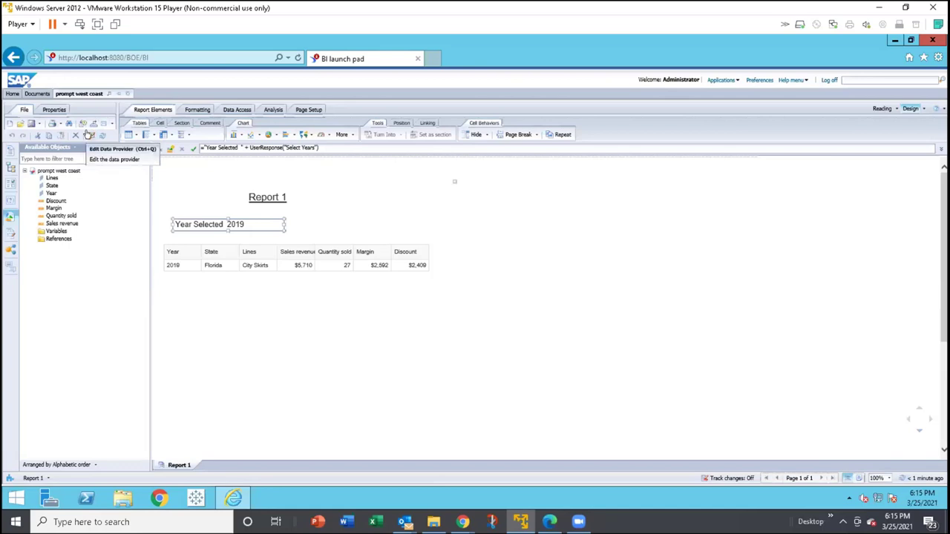
Reopen the query for editing and review the prompt properties of the Year filter without changing them
click(89, 134)
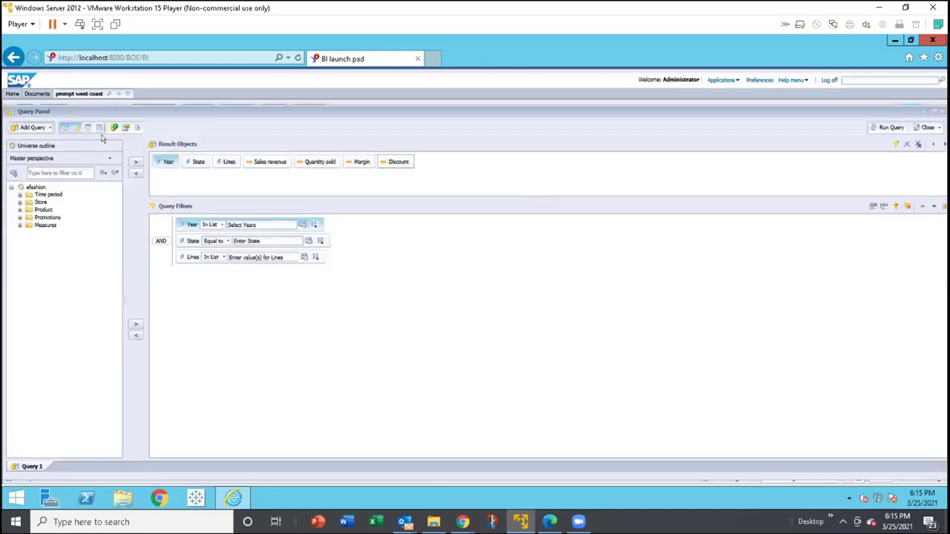
click(297, 223)
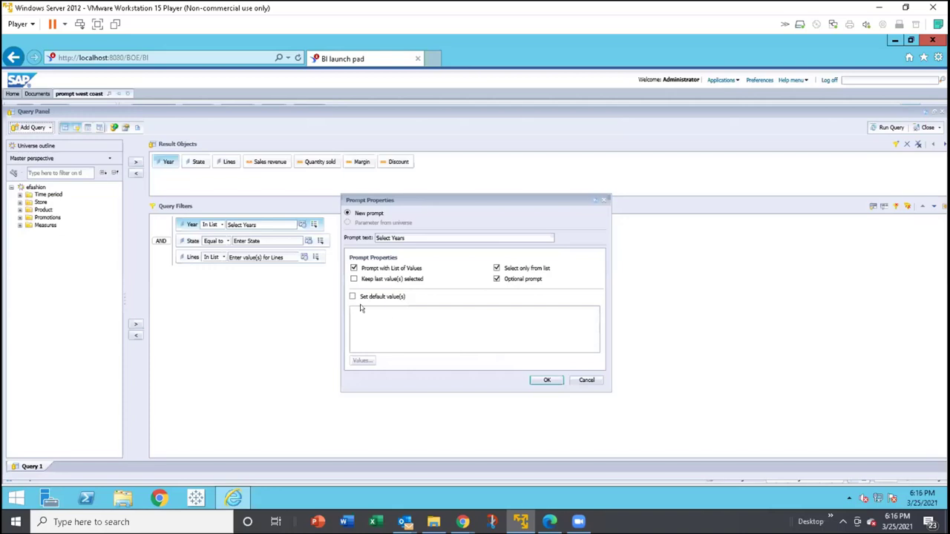
click(544, 381)
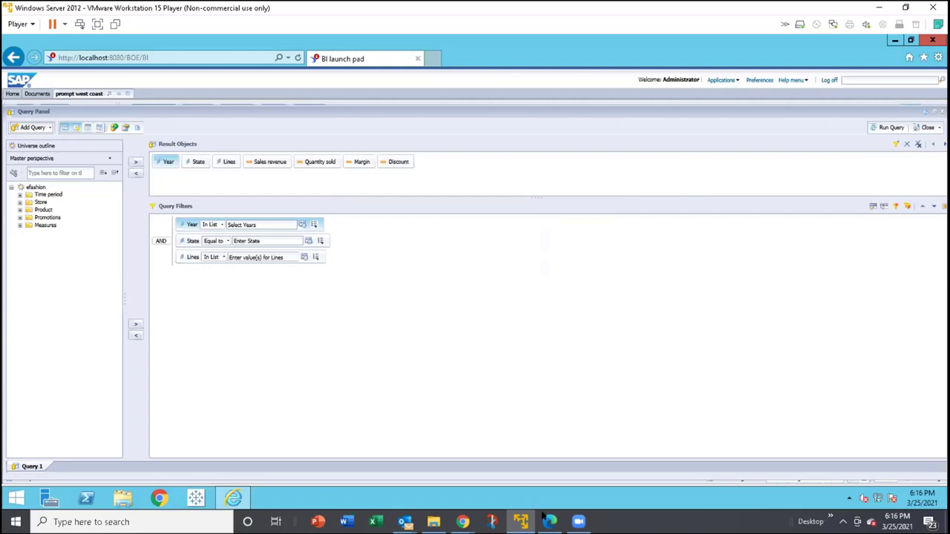
Switch to Chap3.pdf in Microsoft Edge and review the "Creating Filters Using Prompts" page, comparing it with the query filters in the virtual machine
mouse_move(545, 517)
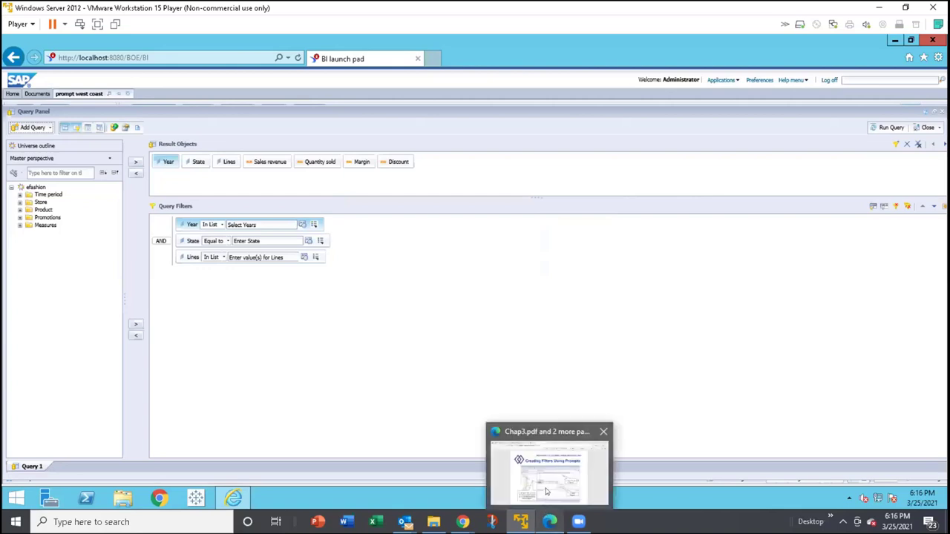
click(548, 490)
scroll(534, 473, up, 3)
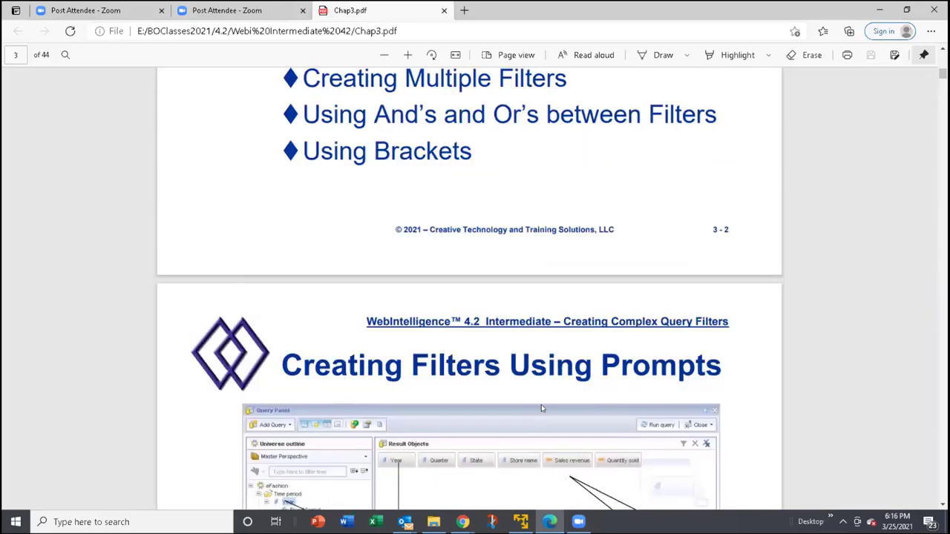
scroll(556, 387, up, 1)
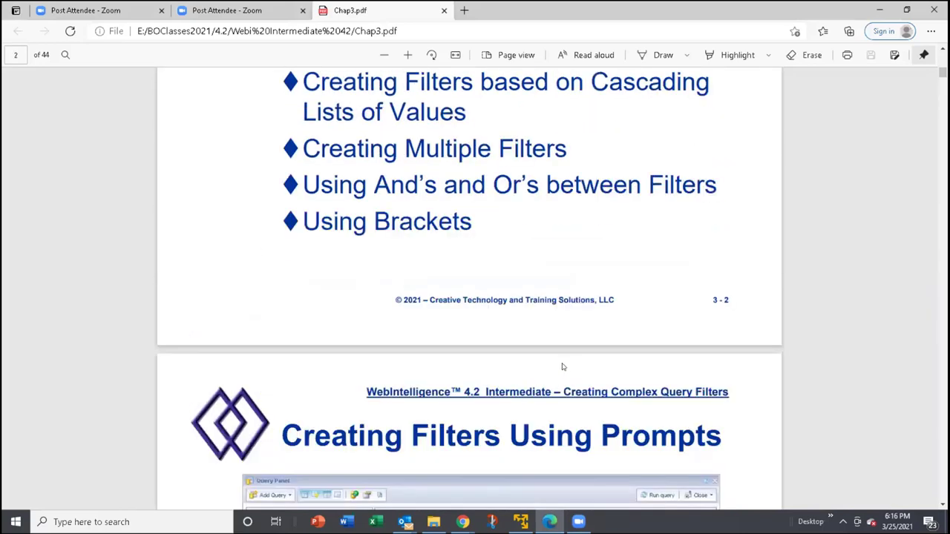
scroll(561, 366, down, 1)
scroll(550, 368, down, 3)
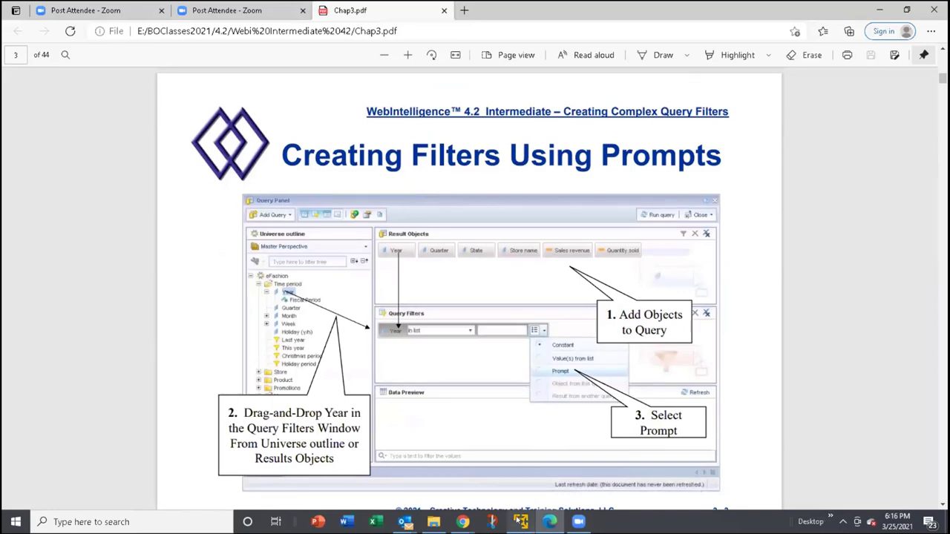
mouse_move(520, 519)
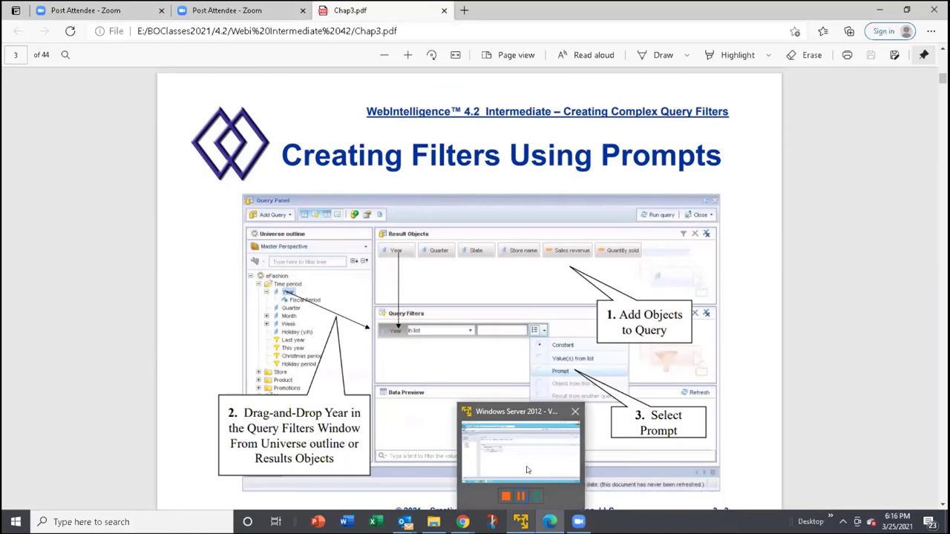
click(527, 469)
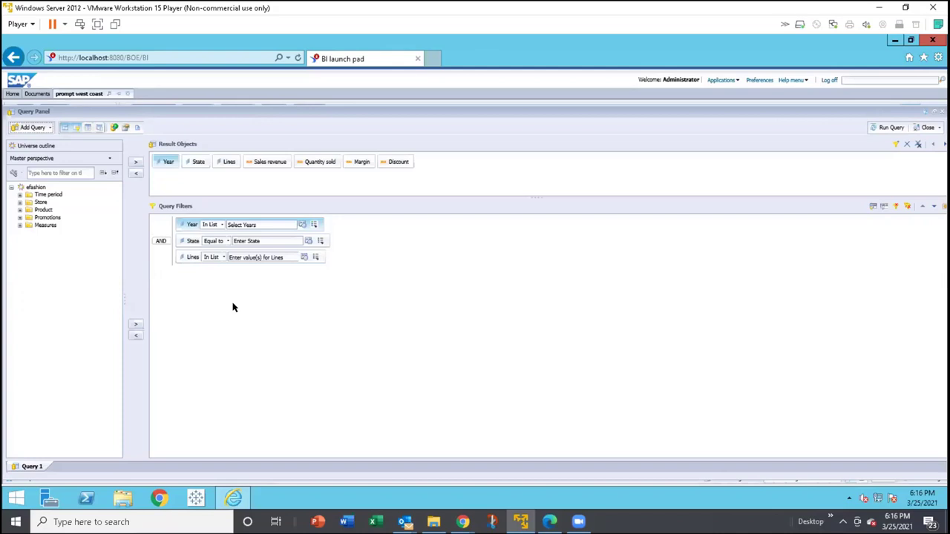
click(549, 522)
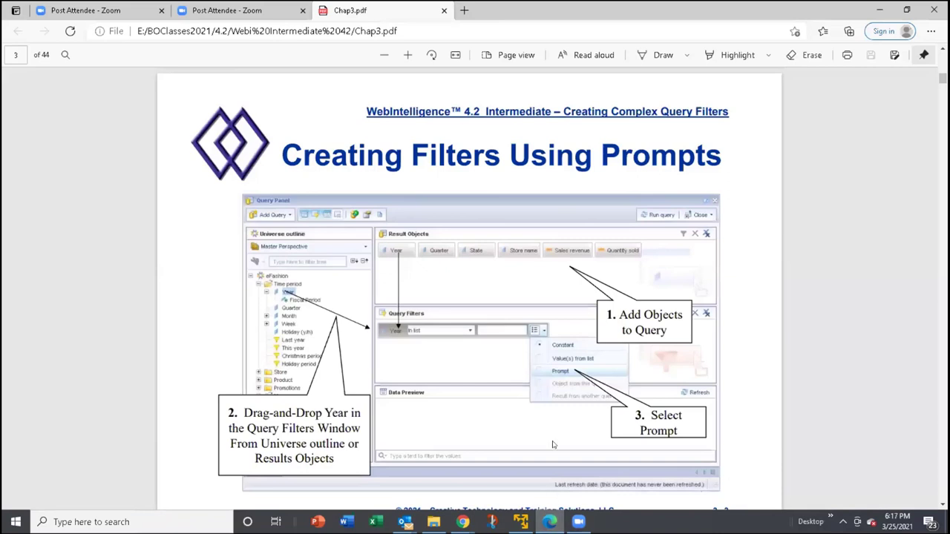